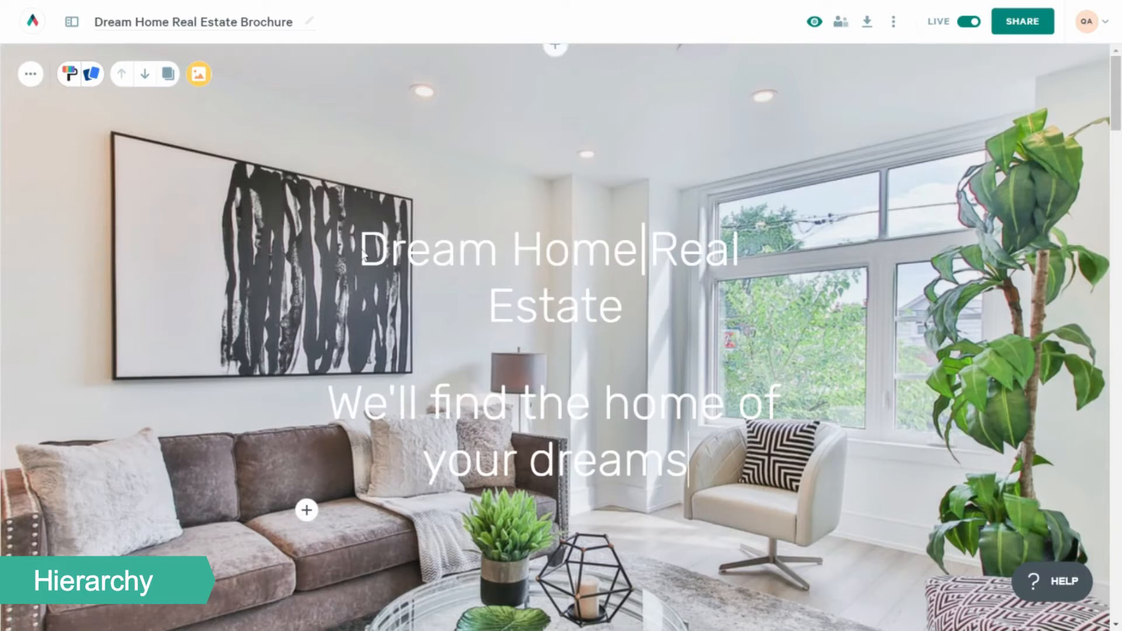
Make the words "Dream Home" bold in the cover title.
drag(362, 253, 687, 440)
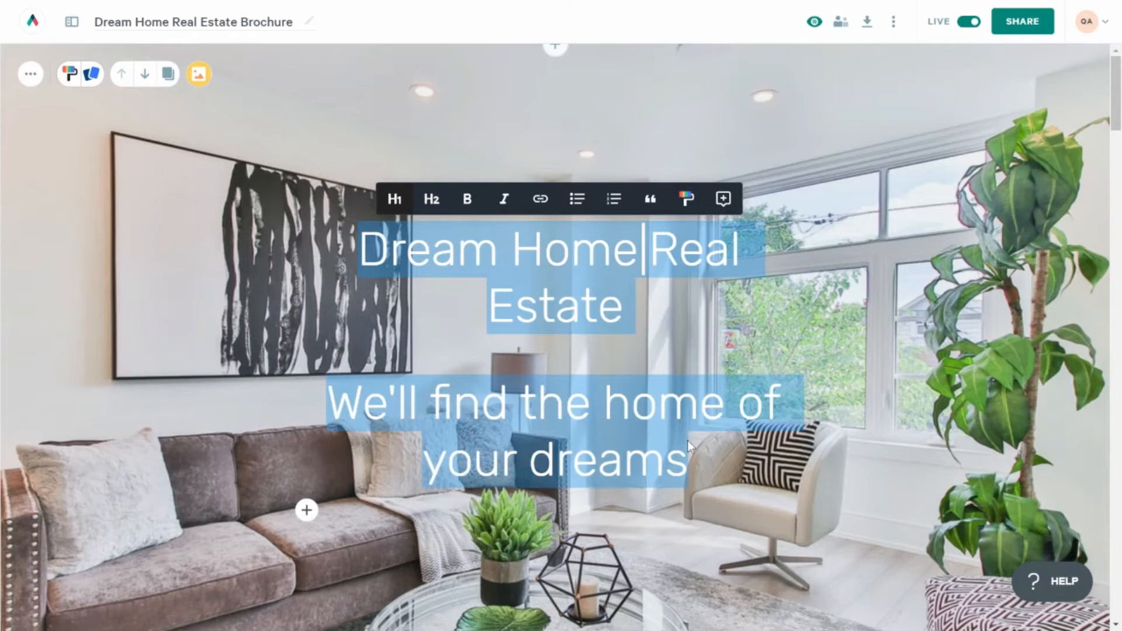
click(687, 440)
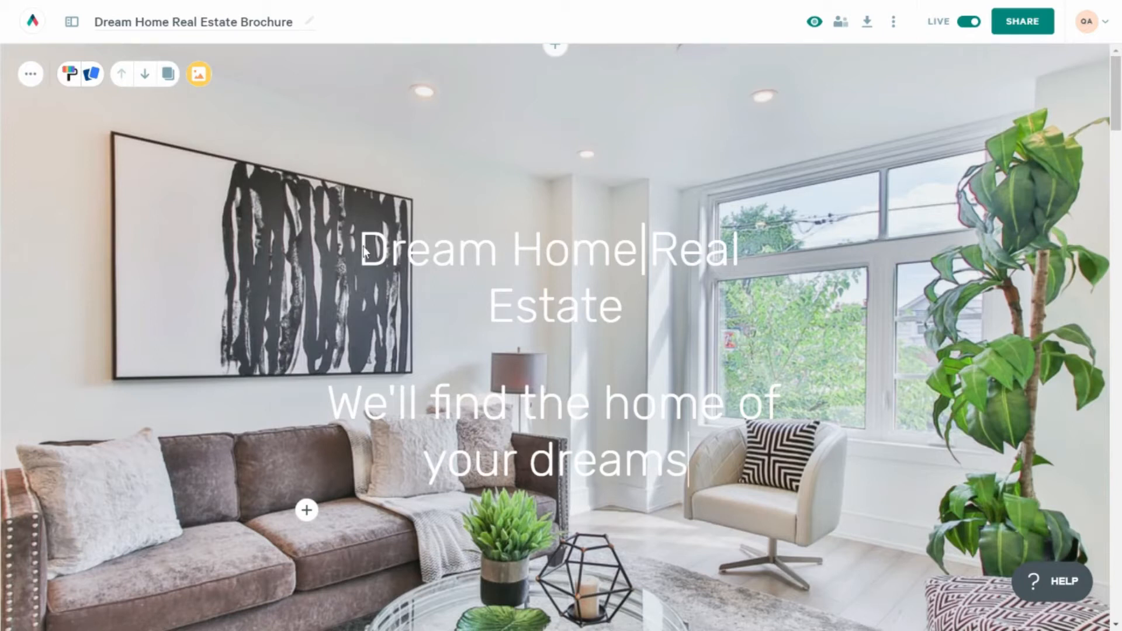
drag(358, 251, 636, 266)
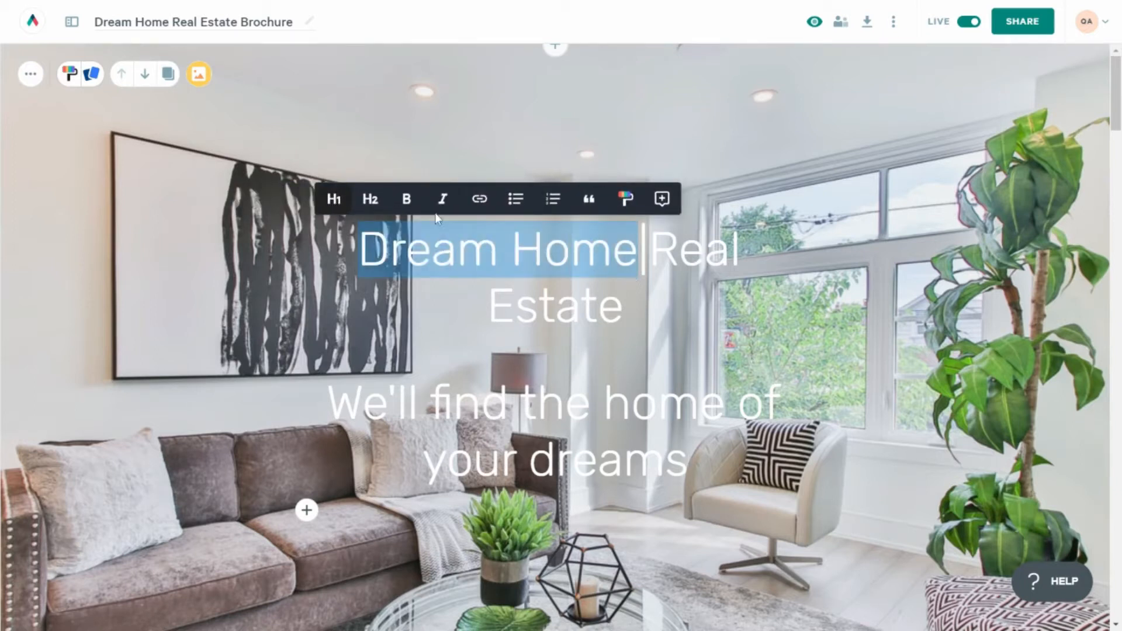
click(407, 199)
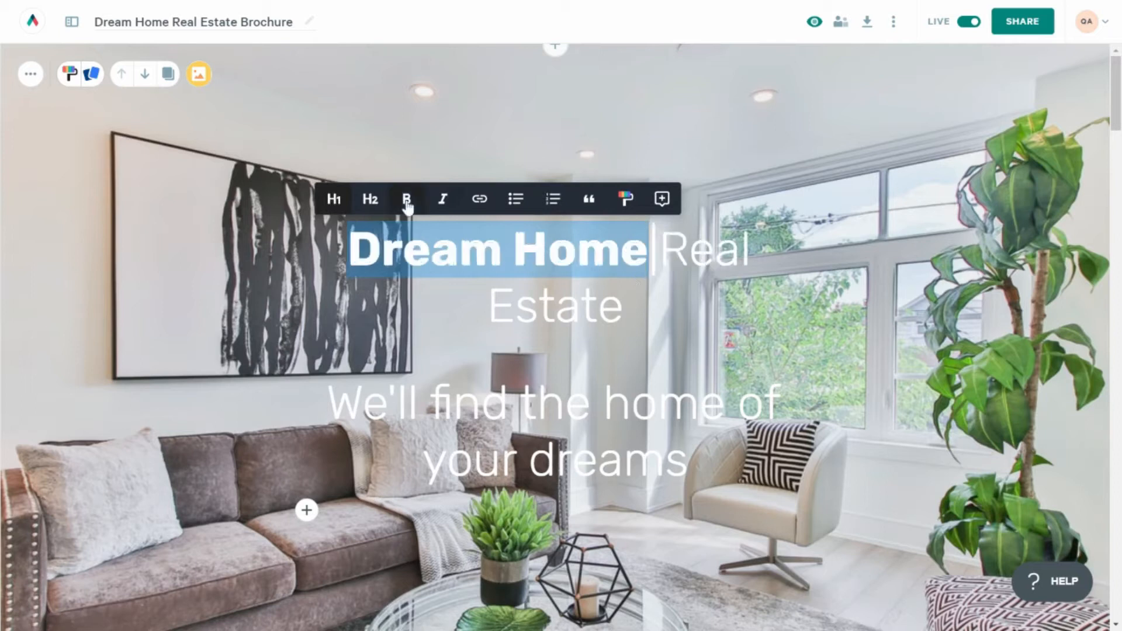
click(663, 286)
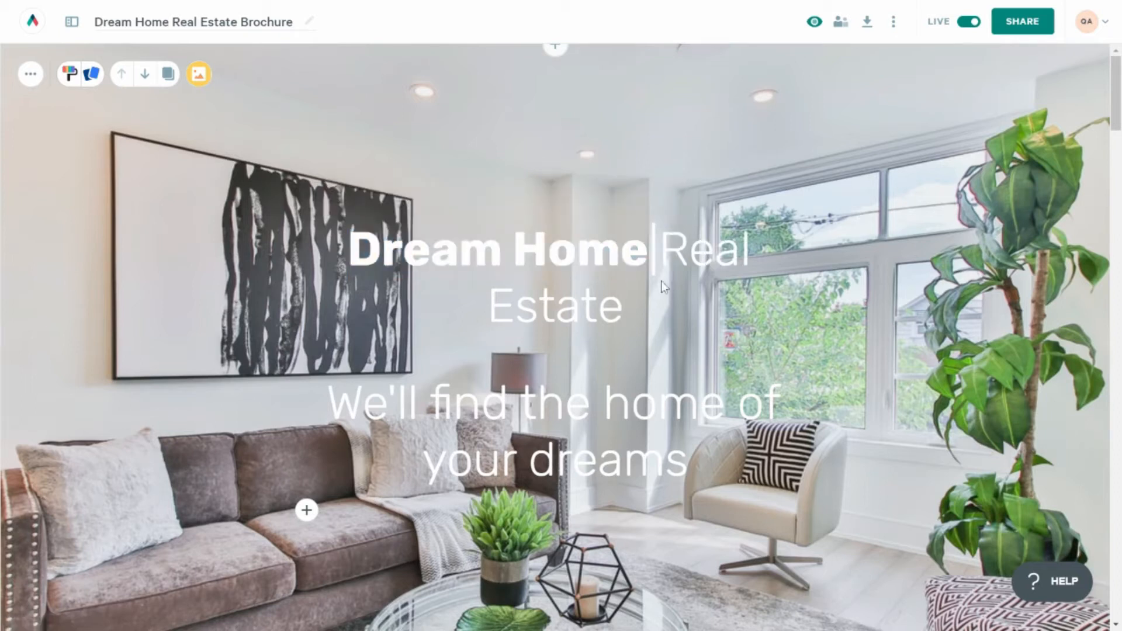
Change the tagline "We'll find the home of your dreams" on the cover to the second-level heading style.
drag(746, 480, 663, 251)
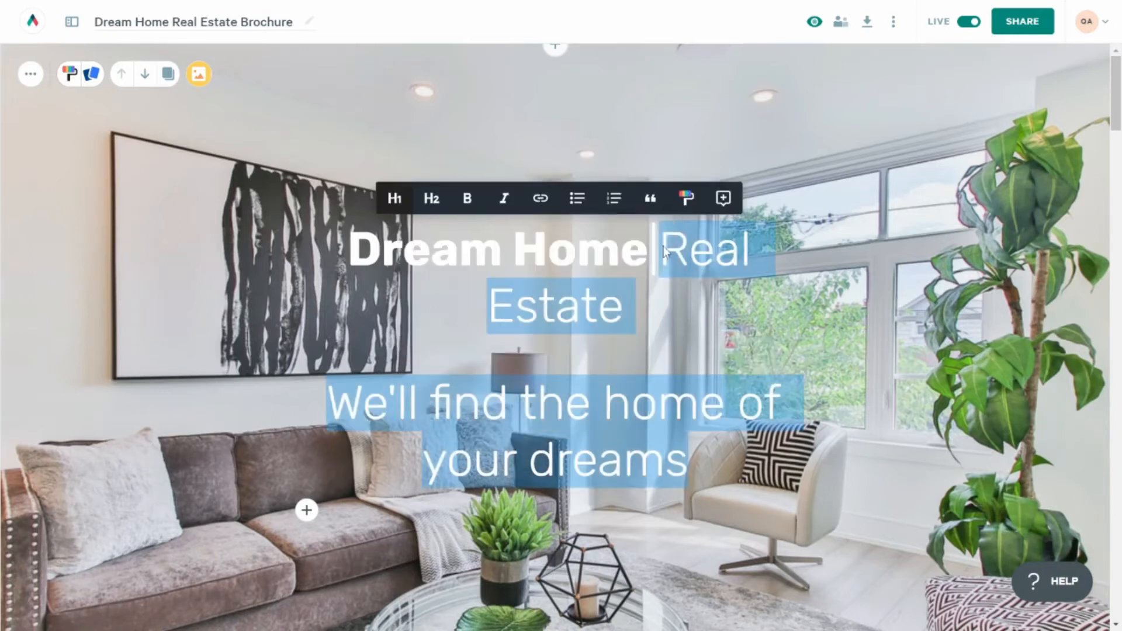
click(682, 333)
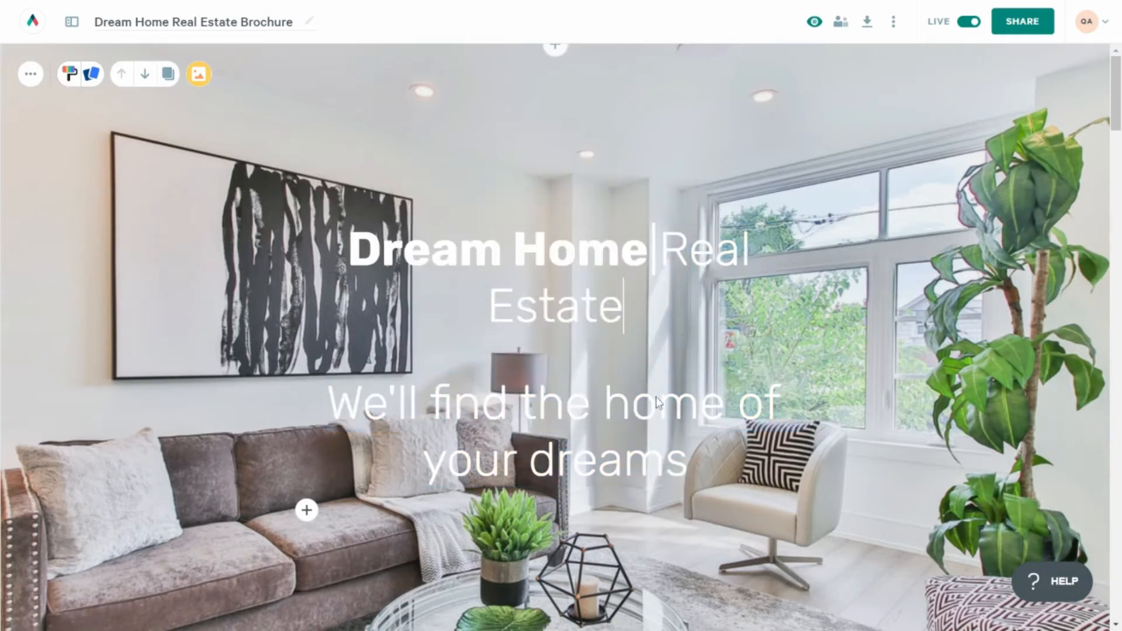
triple_click(593, 409)
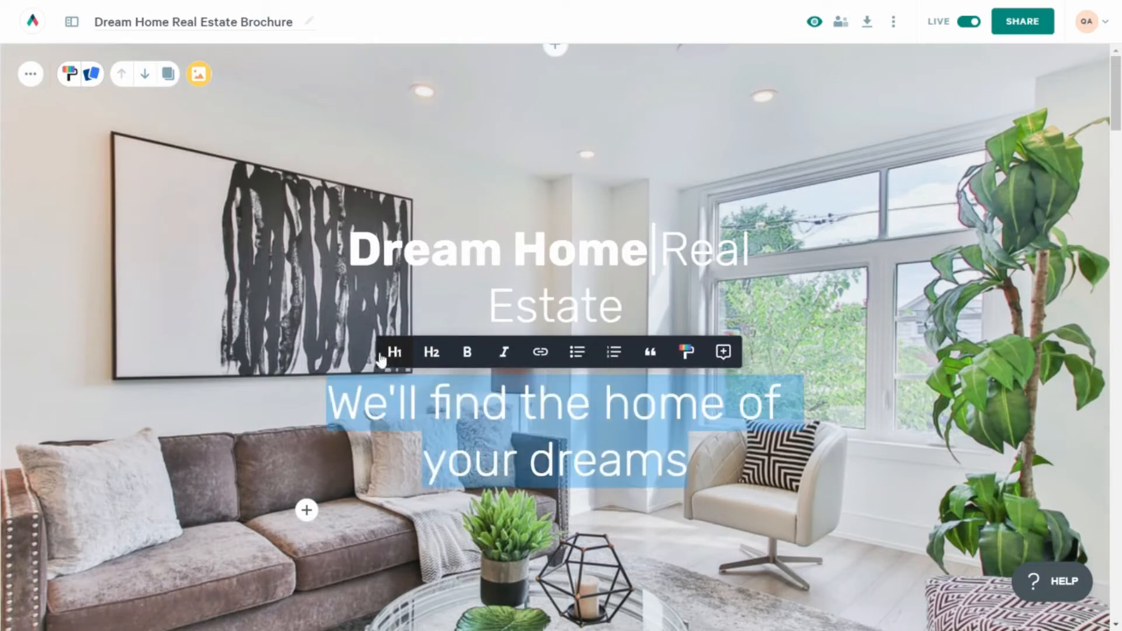
click(428, 357)
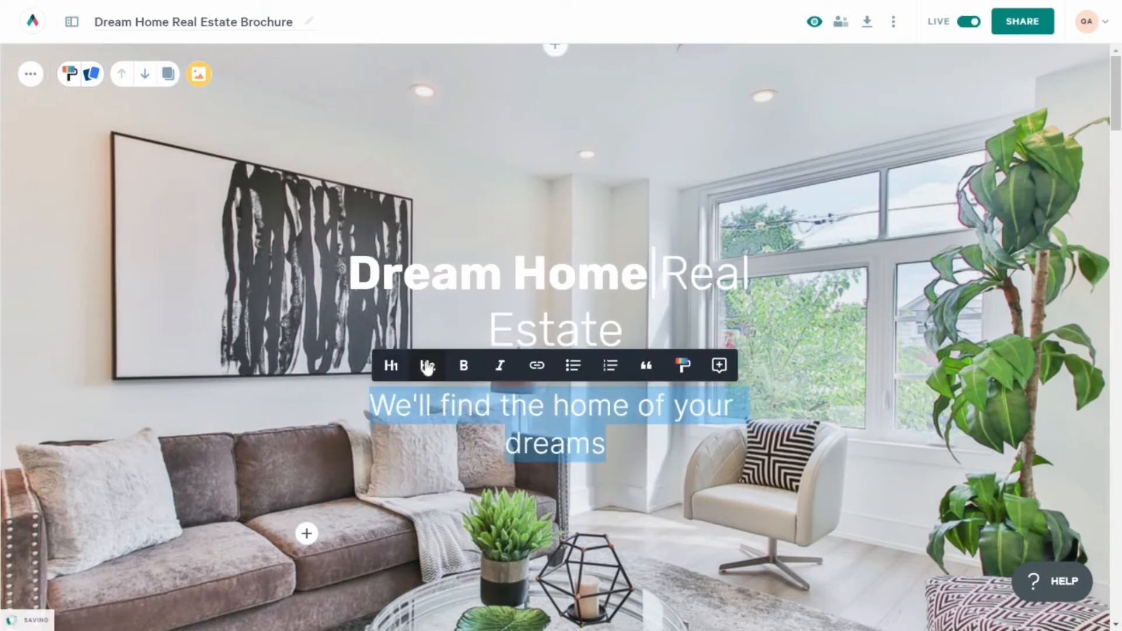
click(615, 459)
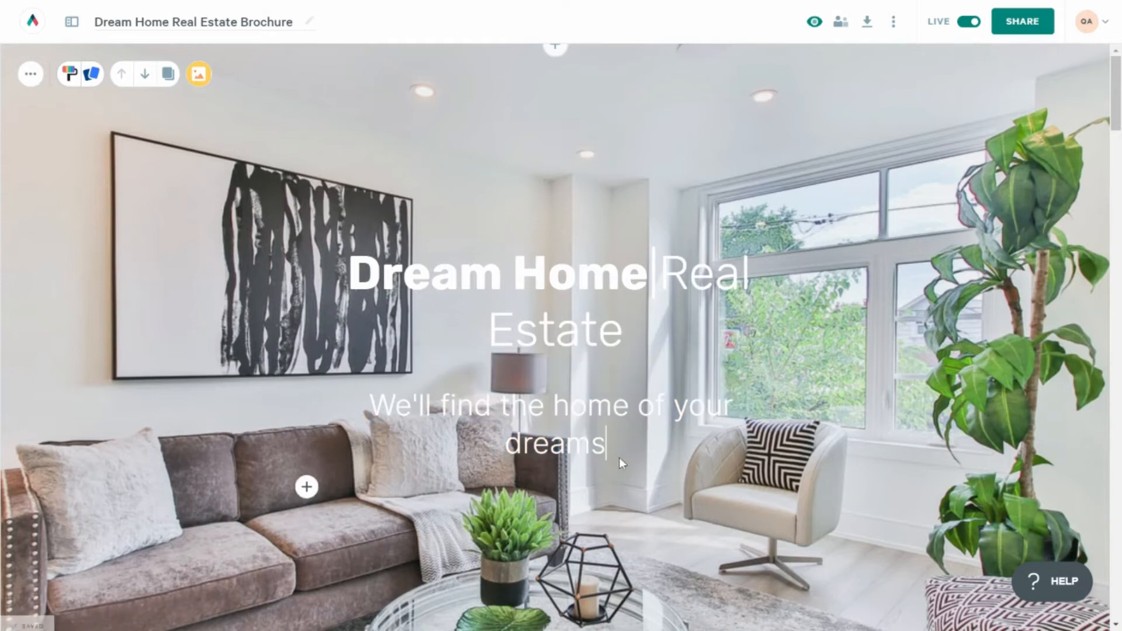
Set the cover tagline's text size to 20 px.
triple_click(614, 458)
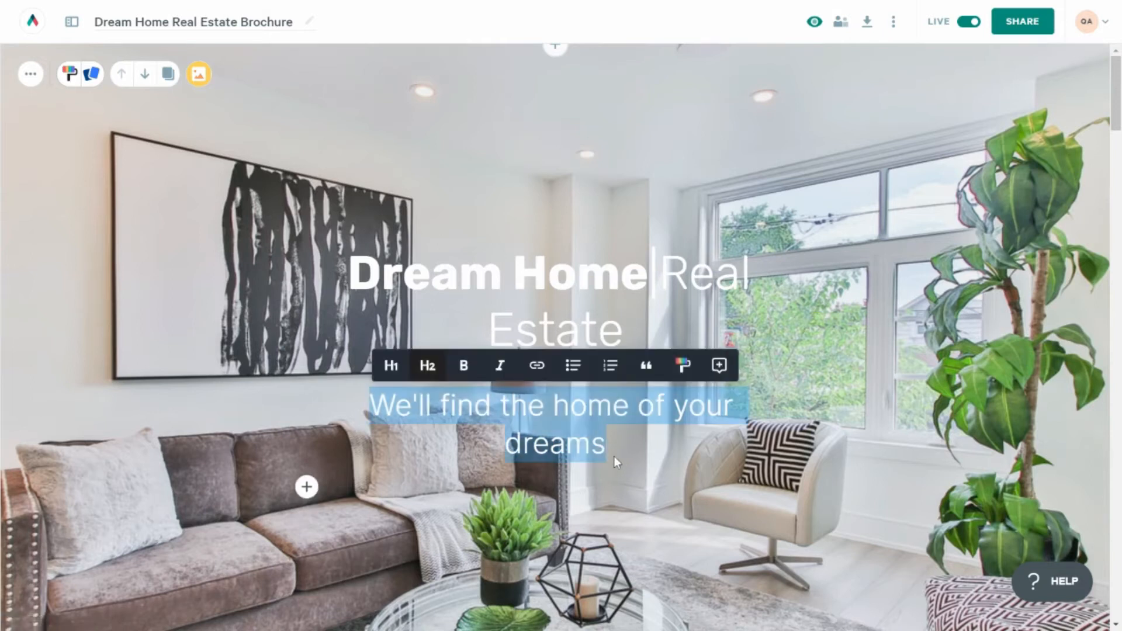
click(683, 368)
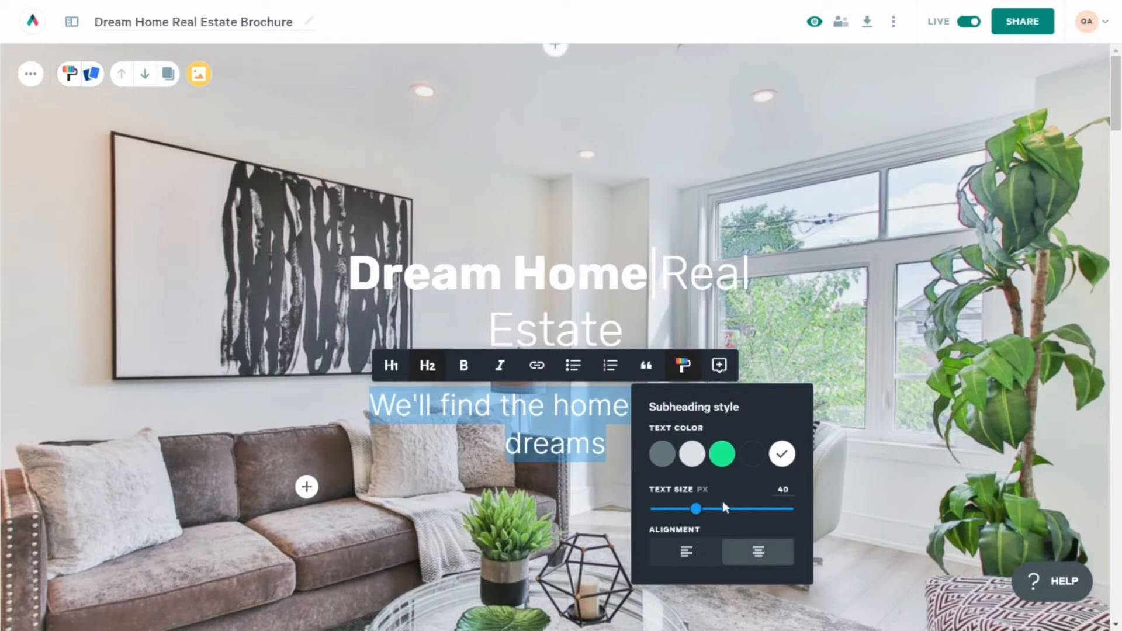
double_click(783, 489)
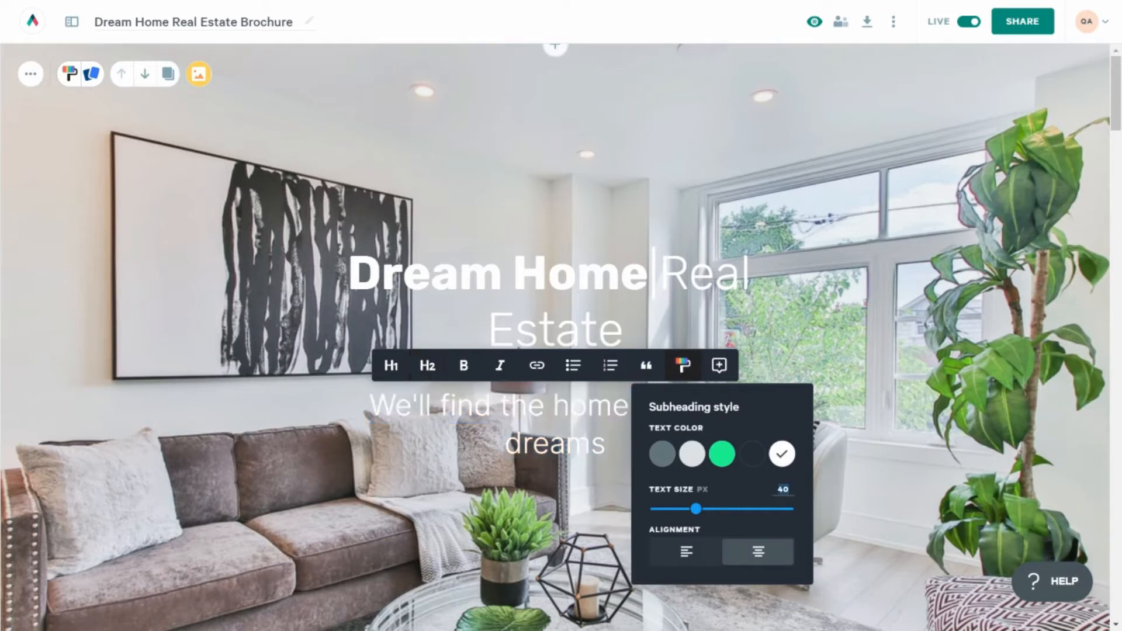
text(20)
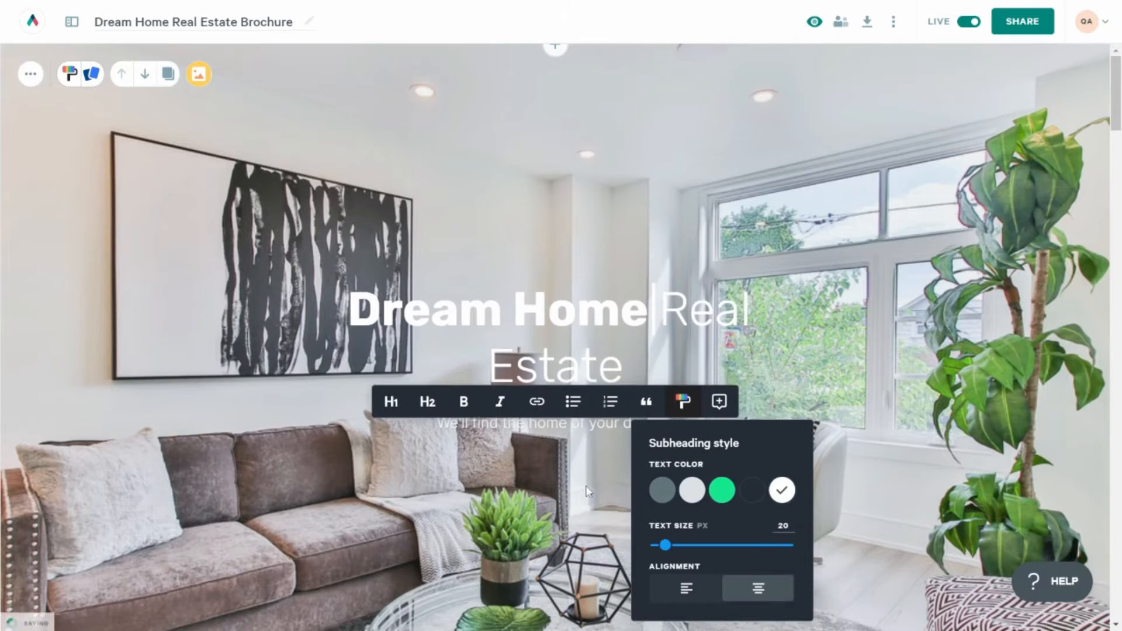
click(562, 449)
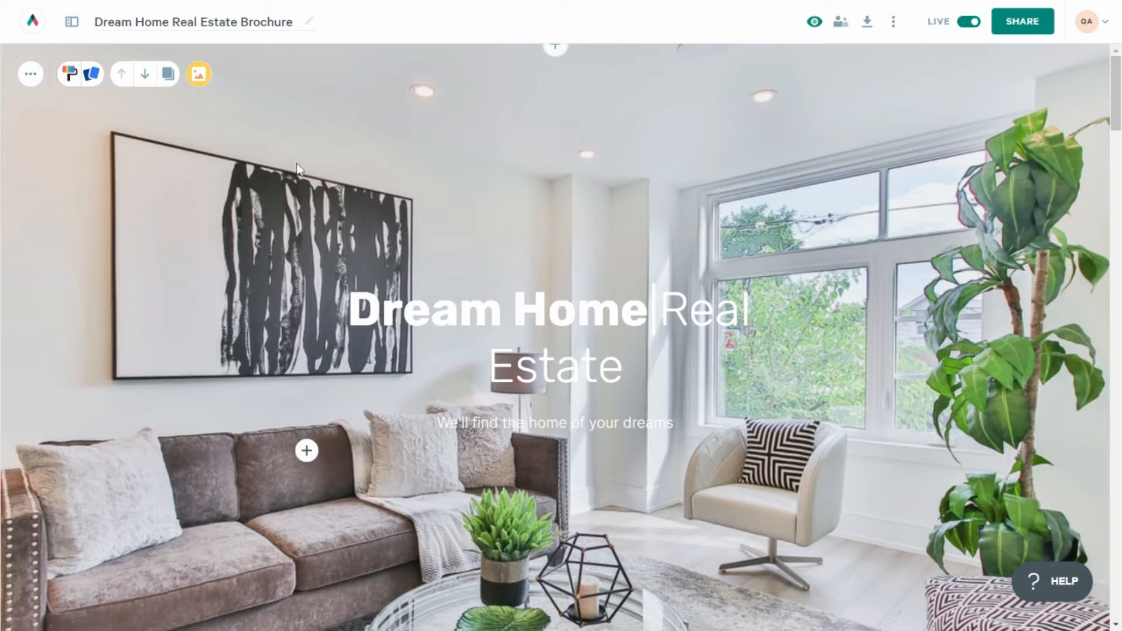
Enable a background card behind the cover text and set its opacity to 80%.
click(71, 76)
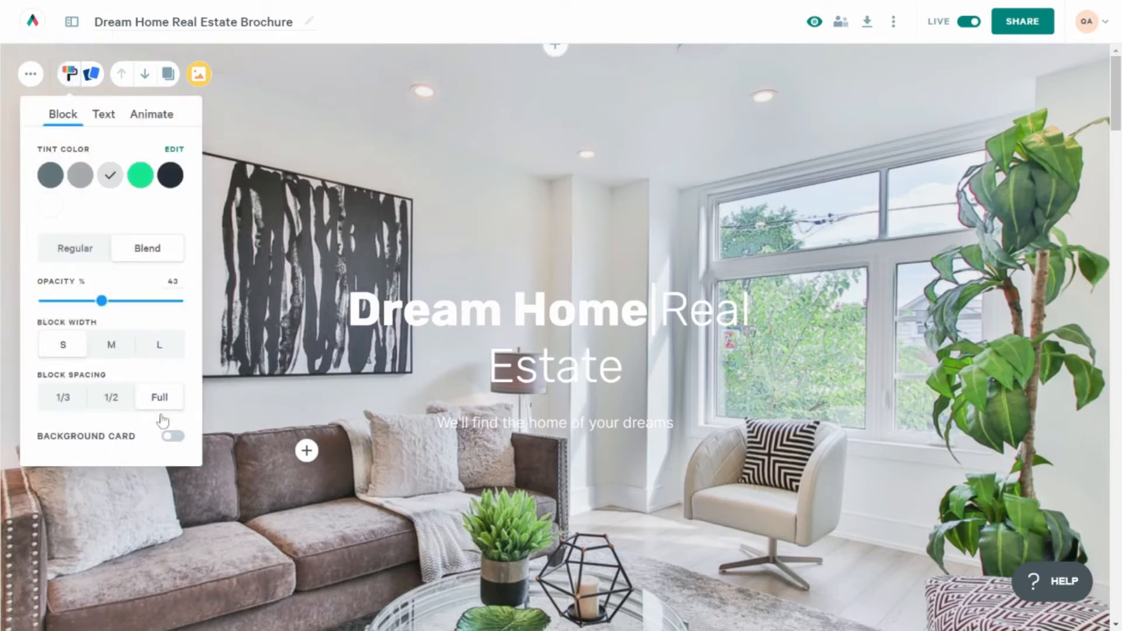
click(173, 437)
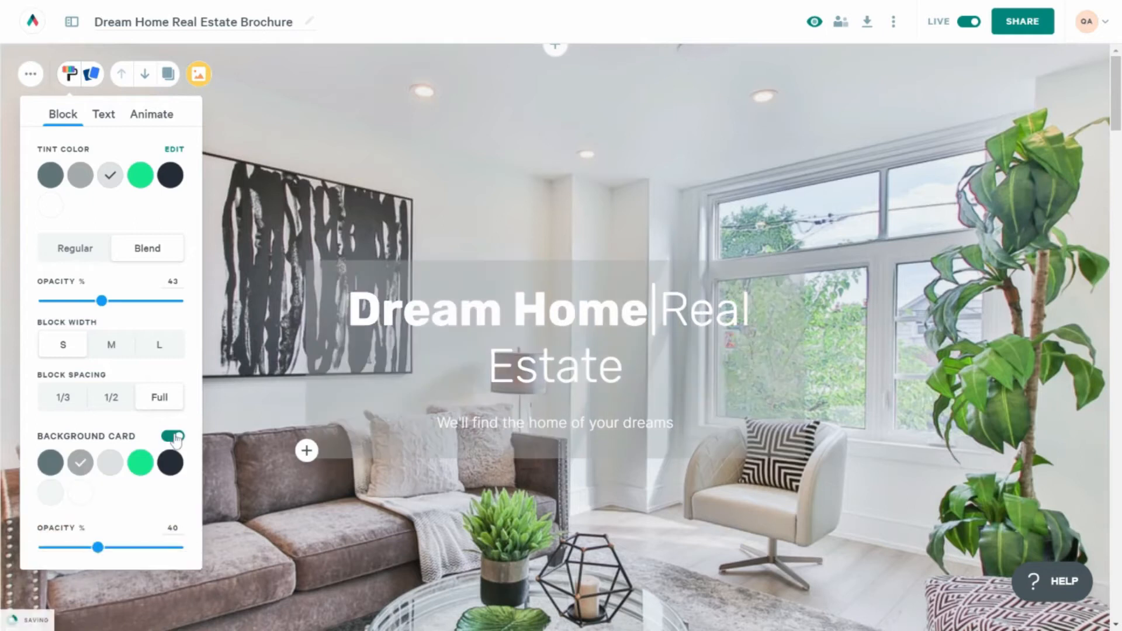
double_click(173, 528)
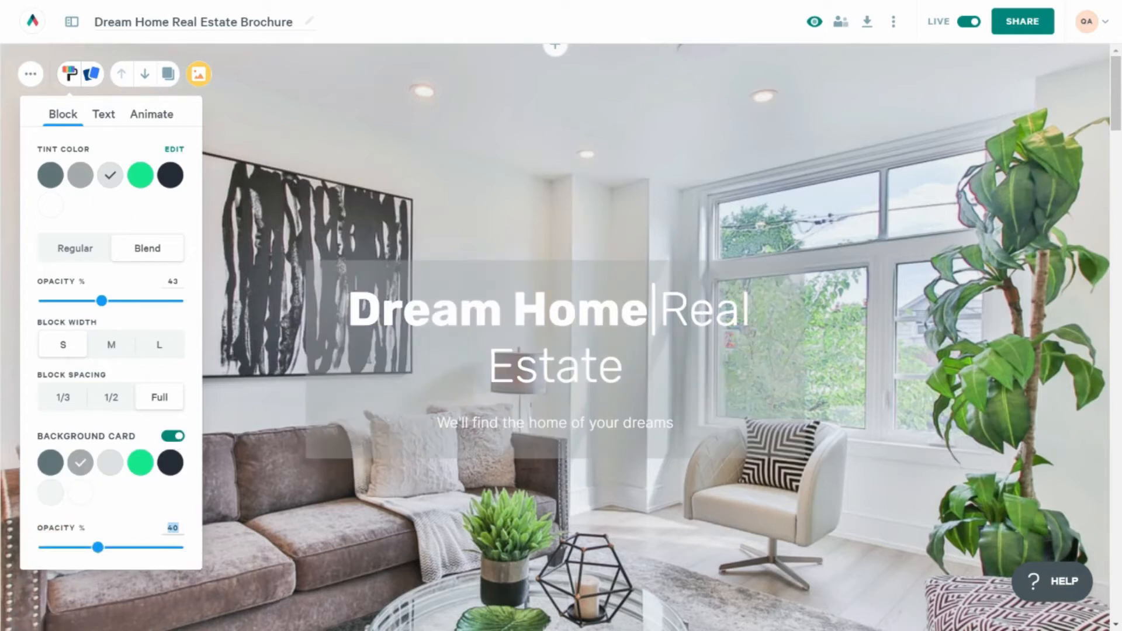
text(80)
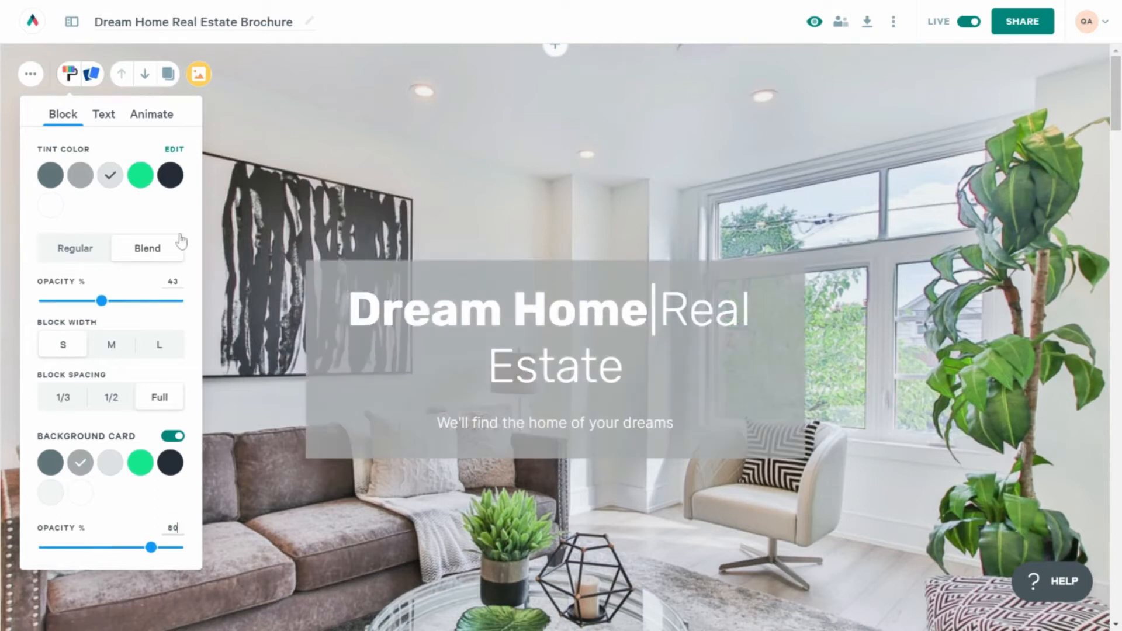
Tint the cover block with the darkest palette colour at 25% opacity.
click(171, 175)
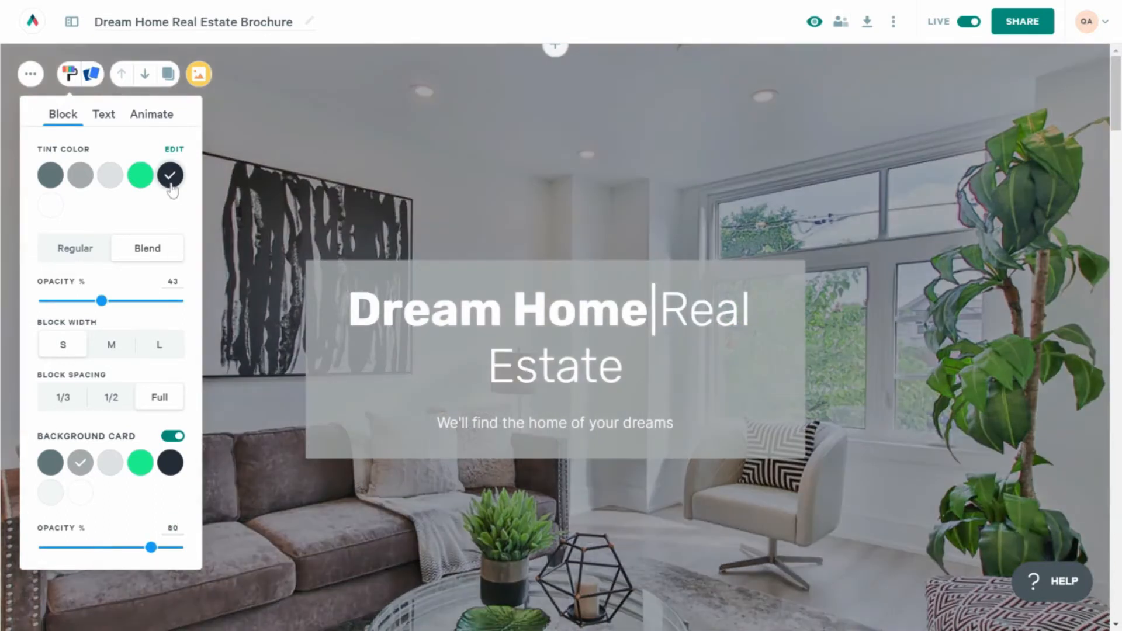
drag(101, 301, 75, 301)
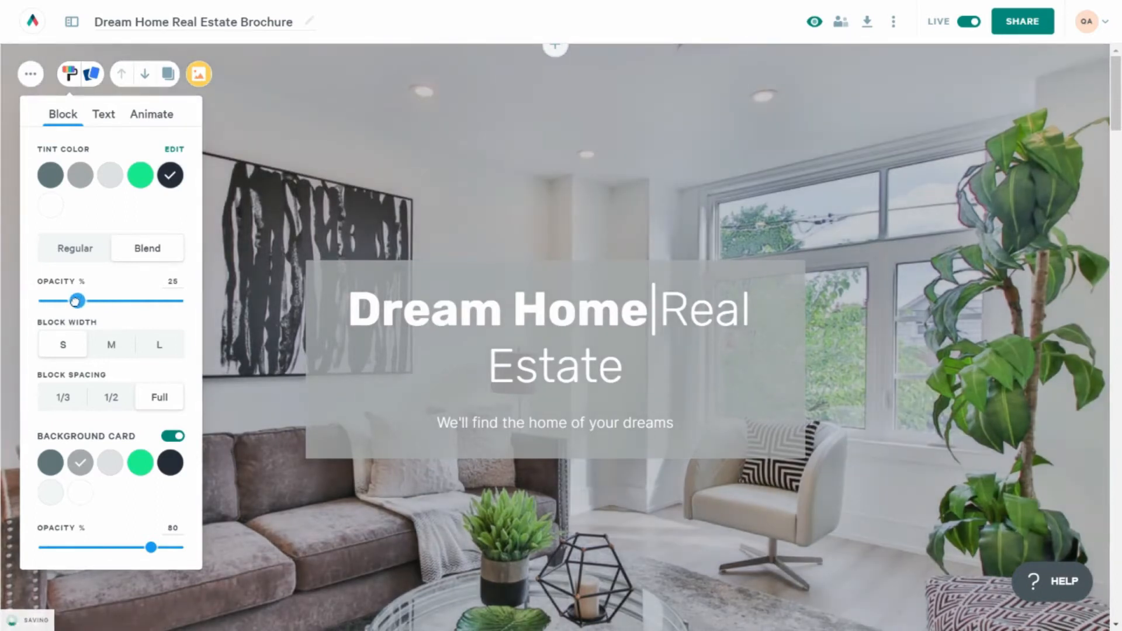
click(70, 74)
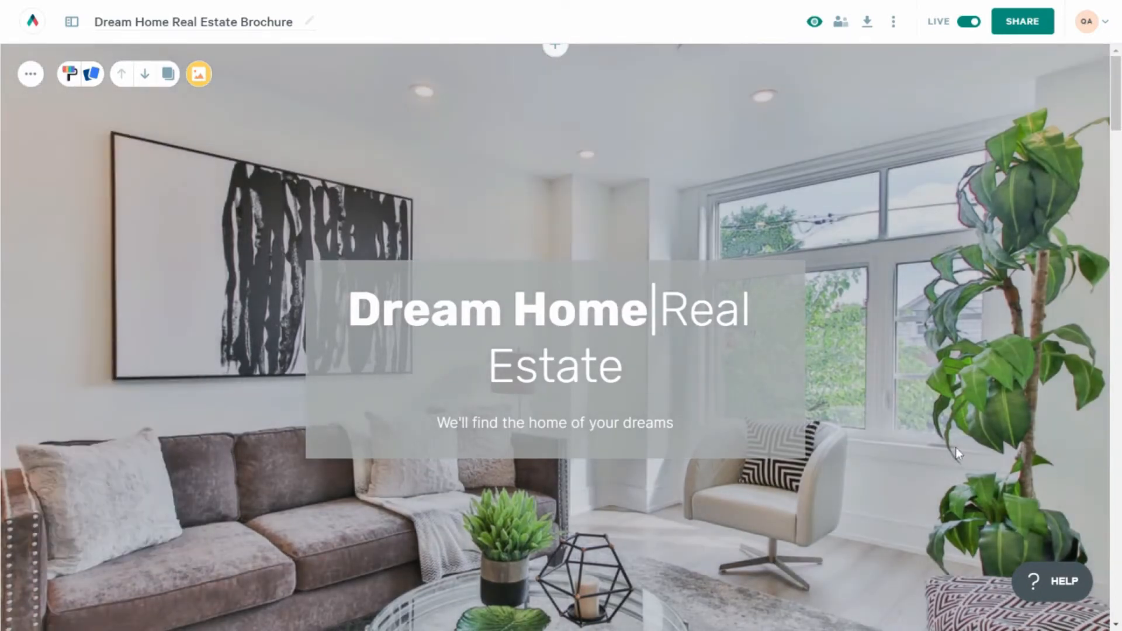
Make the word "Meet" bold in the "Meet our Team" heading.
scroll(955, 447, down, 5)
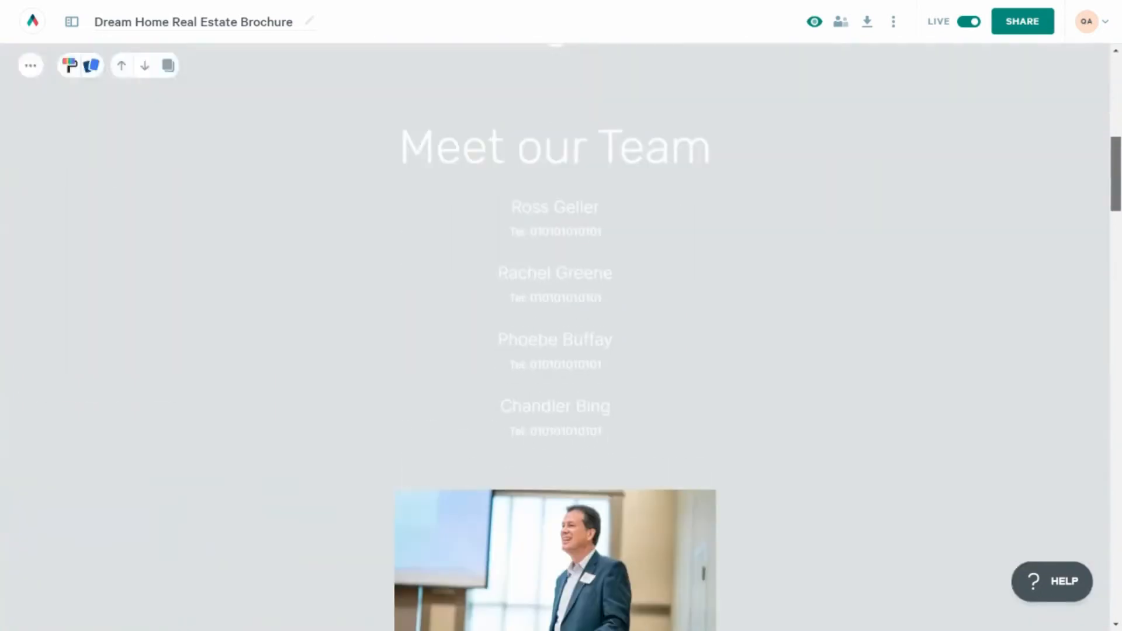
drag(1116, 182, 1115, 185)
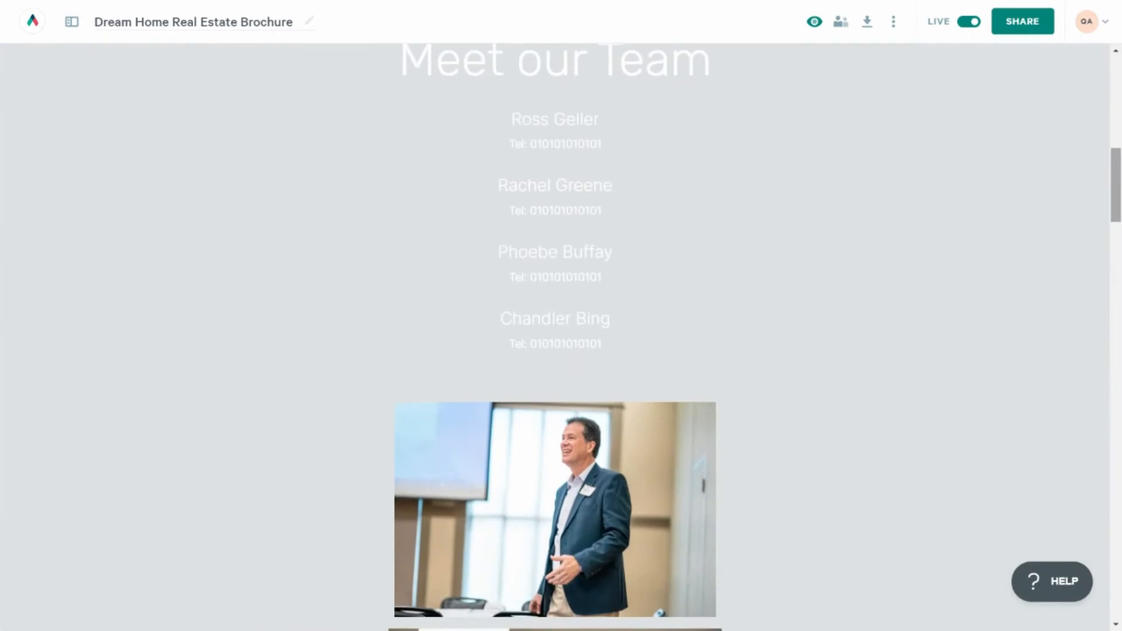
scroll(555, 336, down, 7)
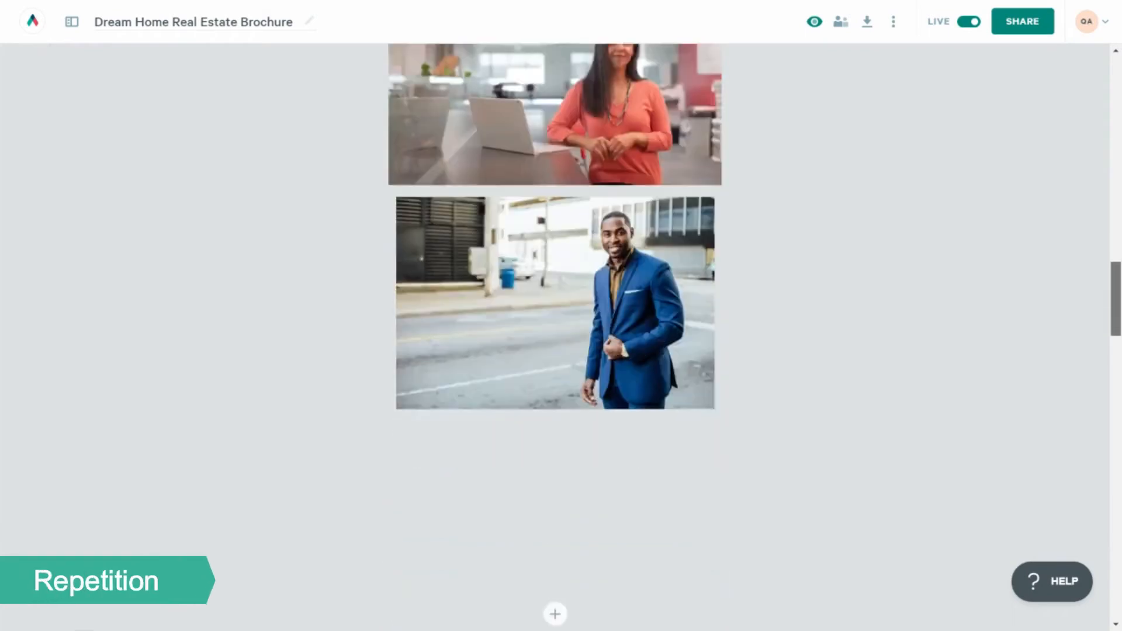
drag(1119, 253, 1119, 194)
double_click(643, 146)
click(759, 165)
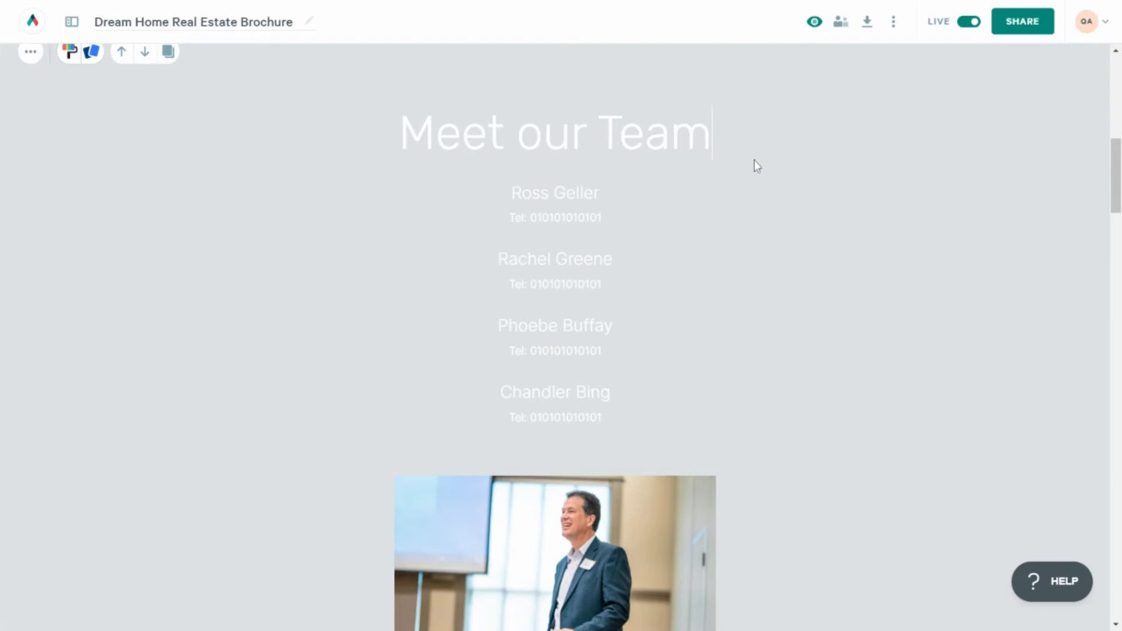
double_click(468, 136)
key(ctrl+b)
Make the team members' first names bold in the contact list.
double_click(529, 194)
key(ctrl+b)
double_click(524, 260)
key(ctrl+b)
double_click(529, 326)
key(ctrl+b)
Make the "Tel" label bold in each of the four team contact entries.
double_click(516, 218)
double_click(517, 284)
double_click(517, 351)
double_click(518, 418)
Change the text colour of the "Meet our Team" heading and the whole contact list to slate grey.
drag(602, 418, 397, 134)
click(685, 83)
click(661, 147)
click(676, 400)
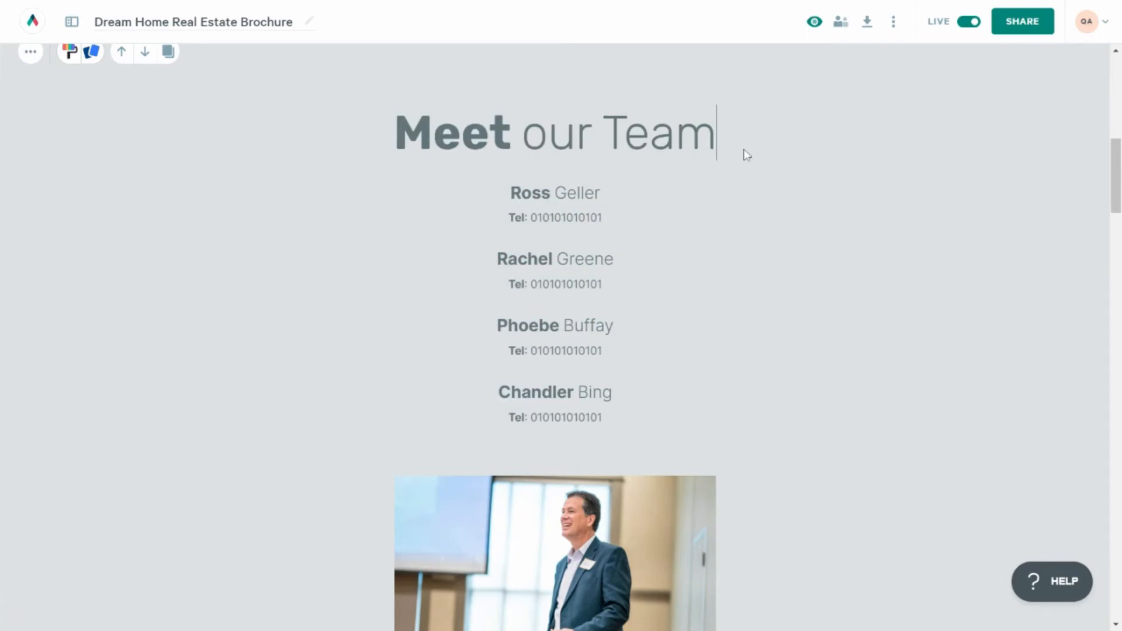
Insert a two-column layout under the "Meet our Team" heading and fill it with the first two members' photos and contact details.
key(Return)
click(488, 178)
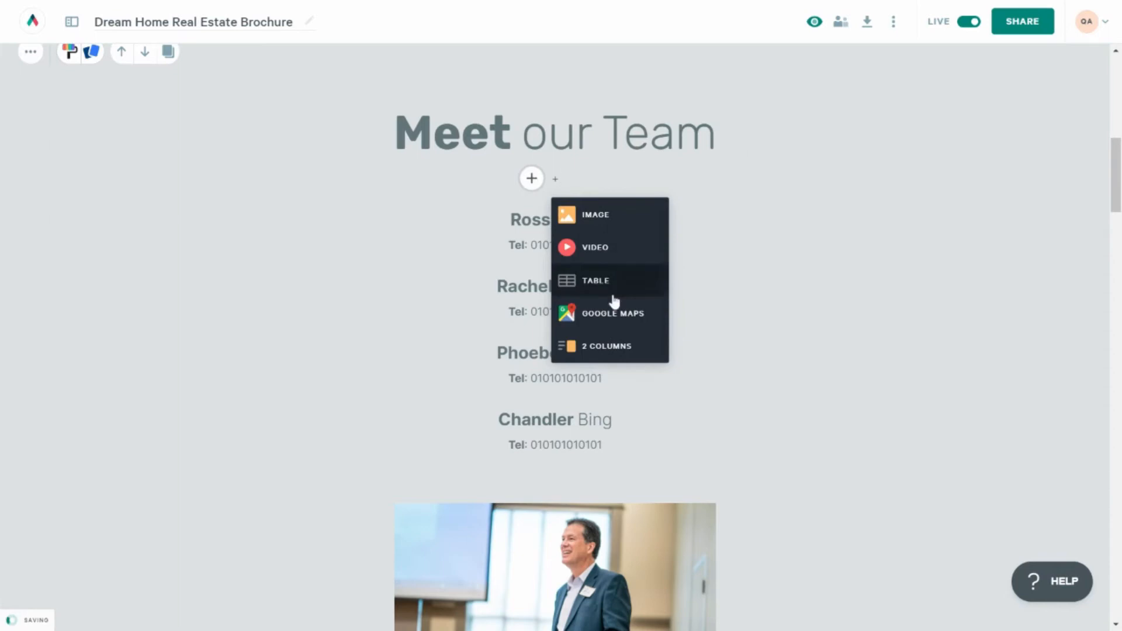
click(603, 346)
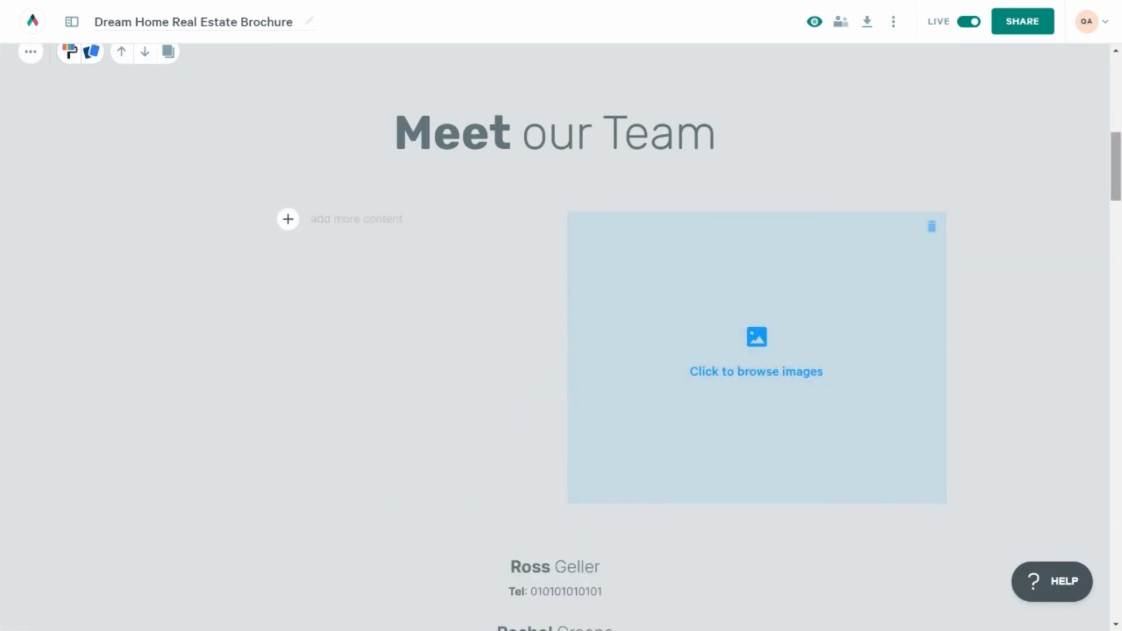
click(291, 225)
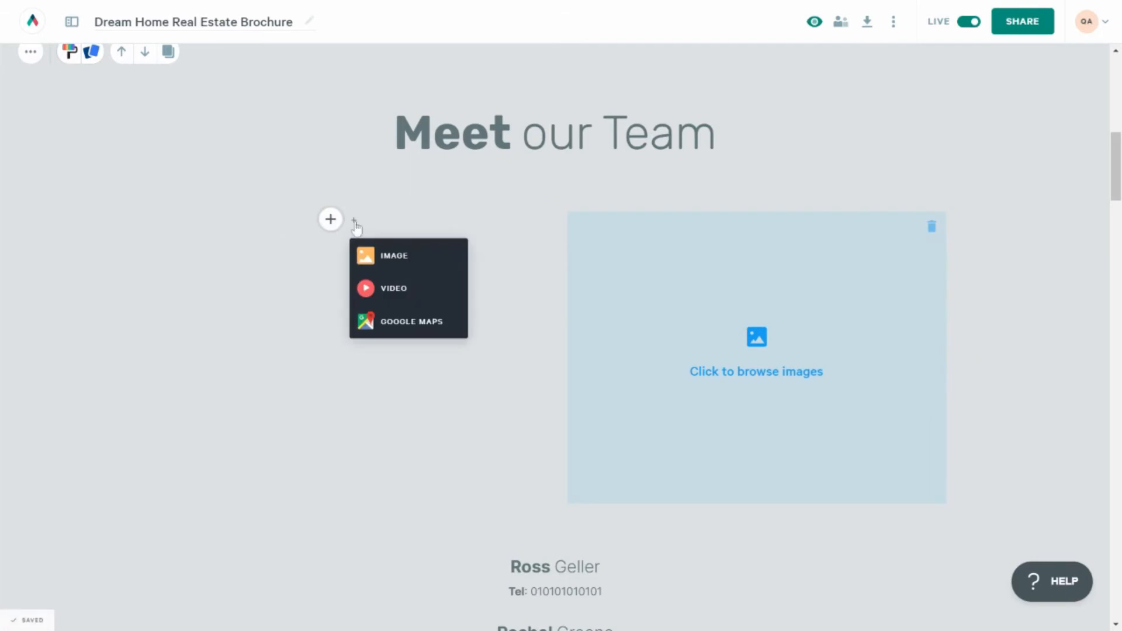
click(404, 225)
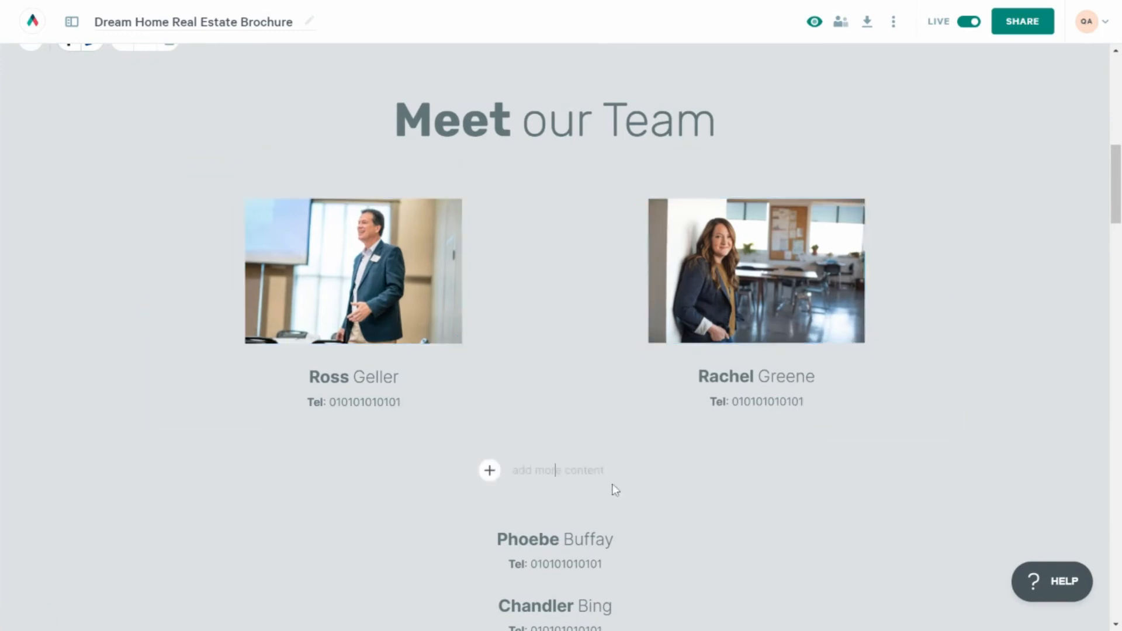
Insert a second two-column layout below the first and fill it with the remaining two members' photos and contact details.
text(+)
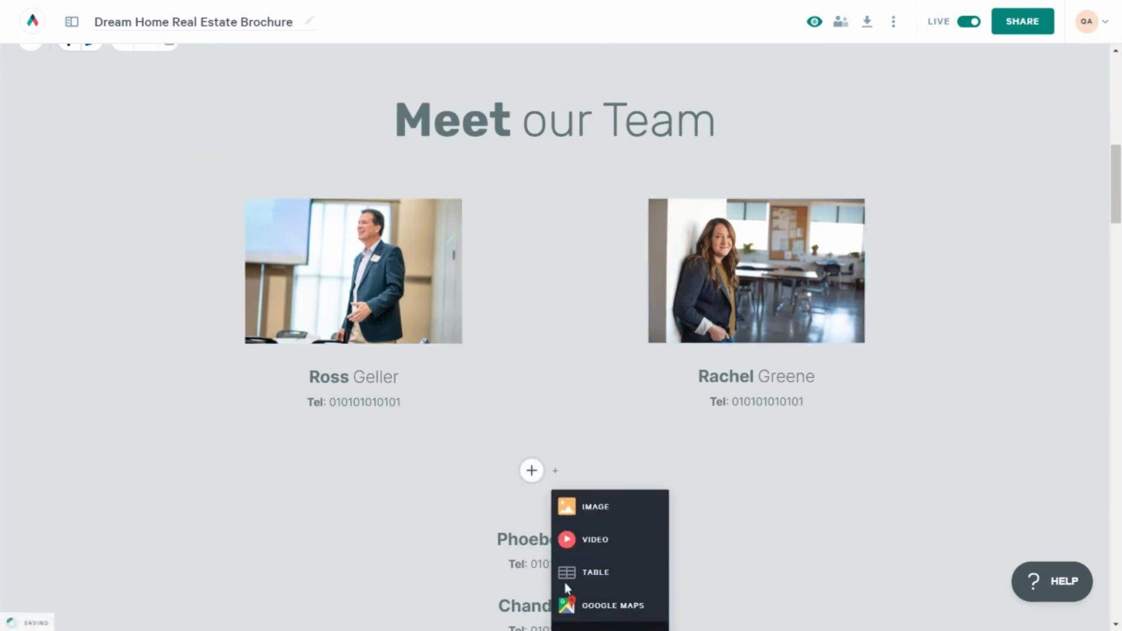
scroll(800, 514, down, 2)
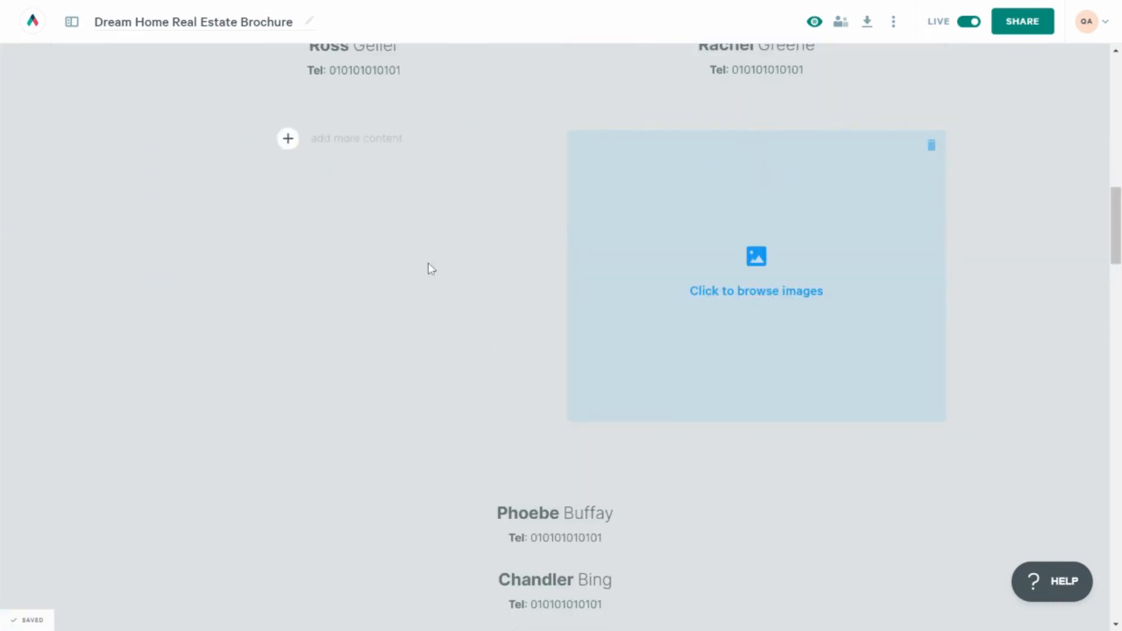
scroll(561, 350, down, 5)
scroll(1011, 278, up, 3)
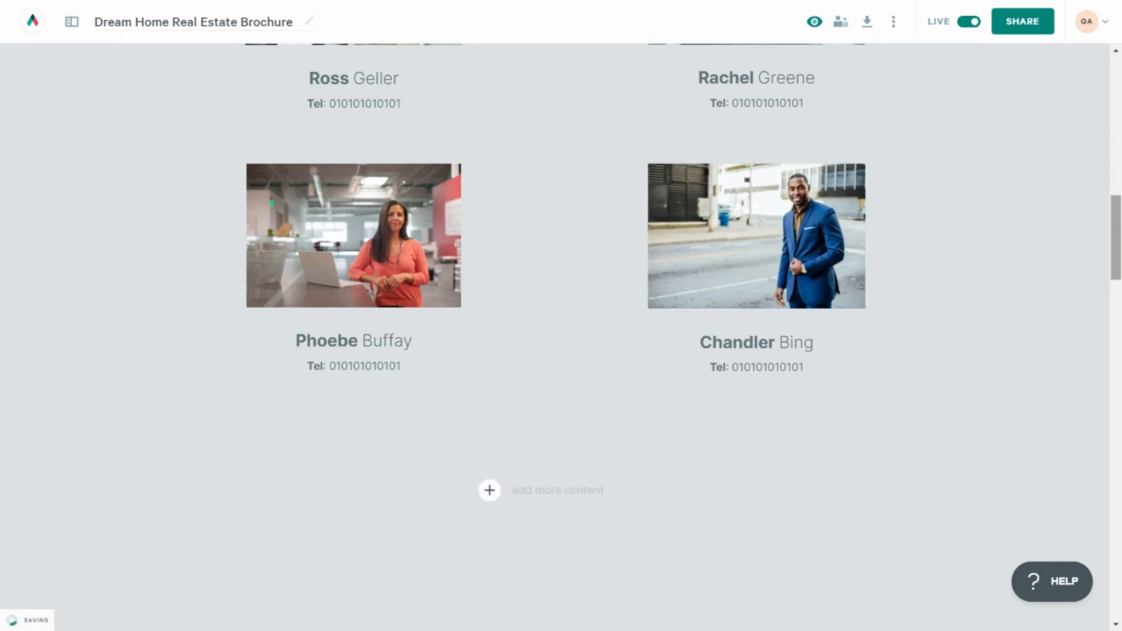
scroll(1119, 261, up, 4)
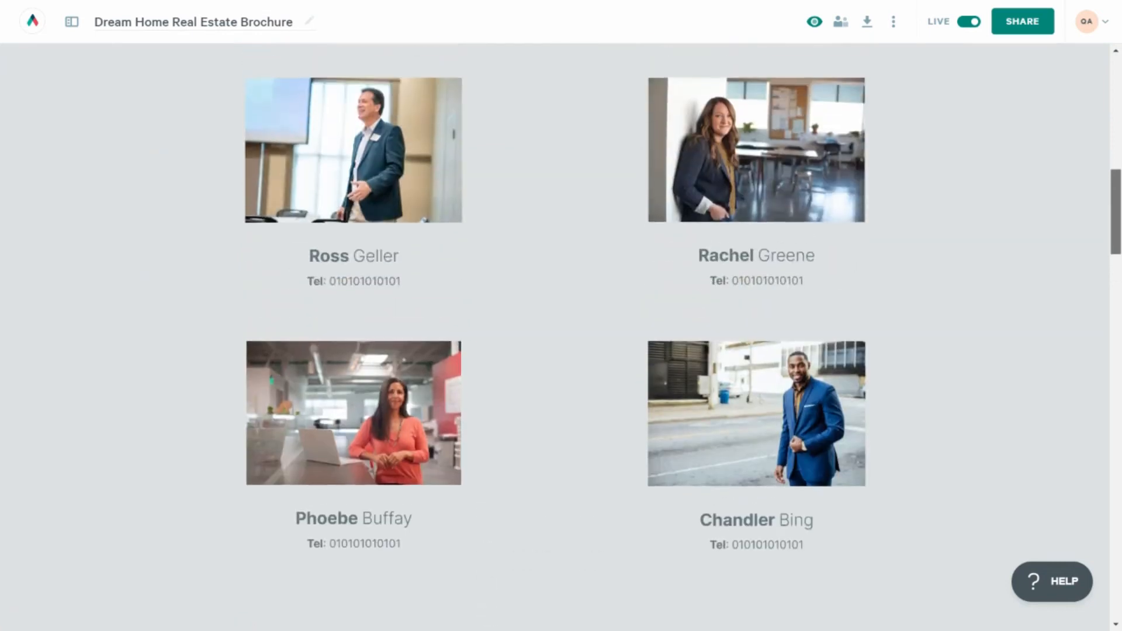
Make the words "Luxury home" bold in the "Luxury home|Example Str." heading.
scroll(561, 333, up, 2)
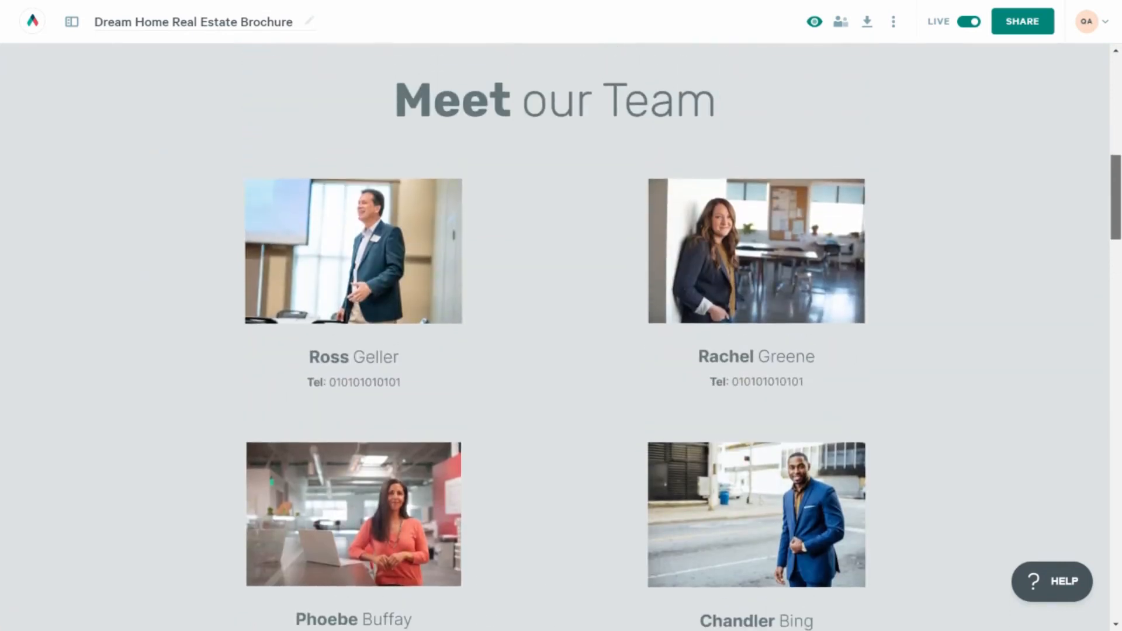
drag(1117, 210, 1117, 246)
drag(1116, 216, 1117, 374)
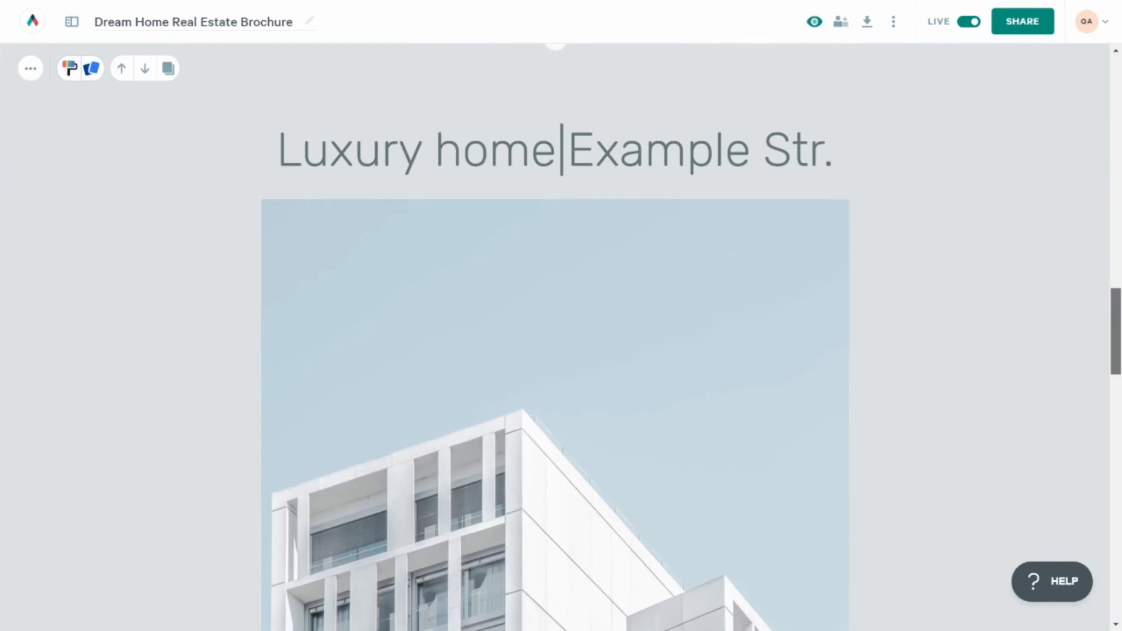
drag(1116, 330, 1117, 365)
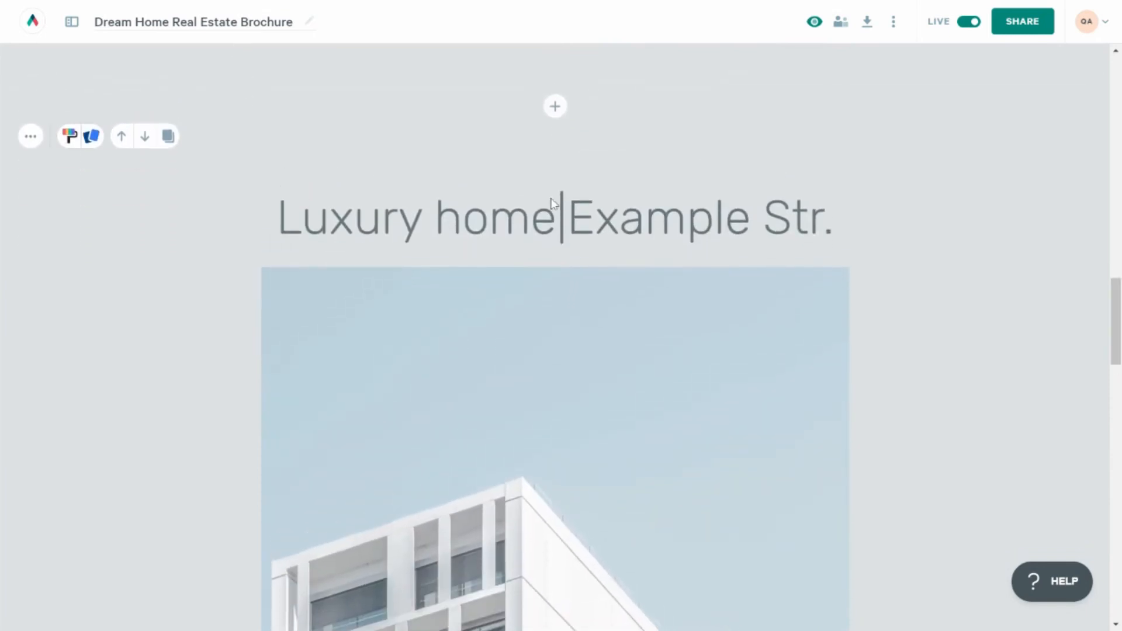
drag(558, 219, 284, 220)
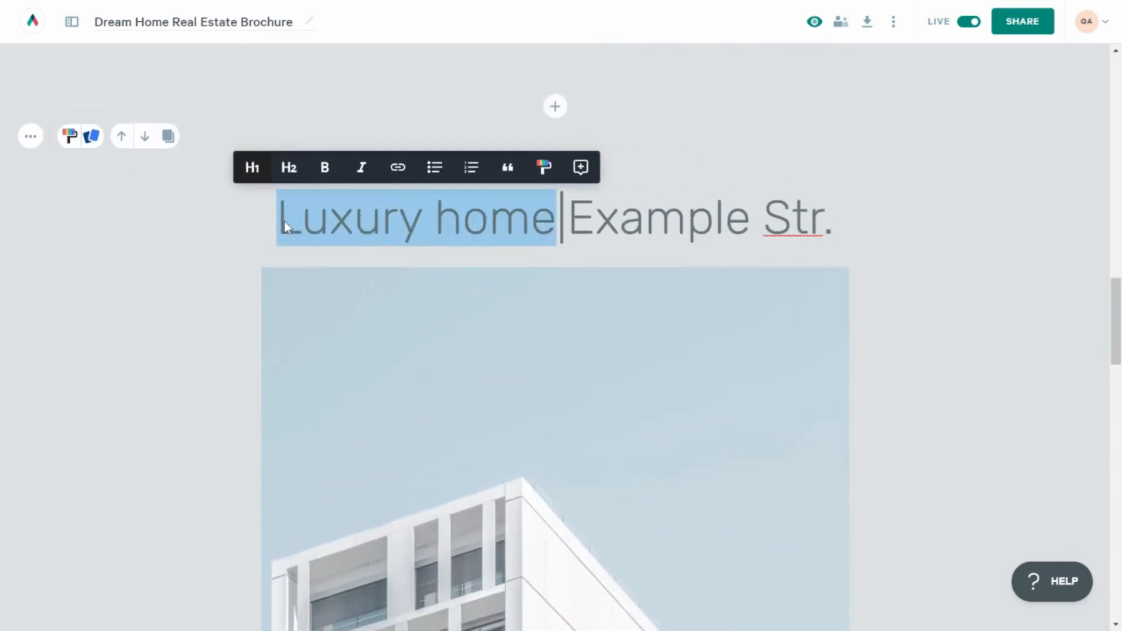
key(ctrl+b)
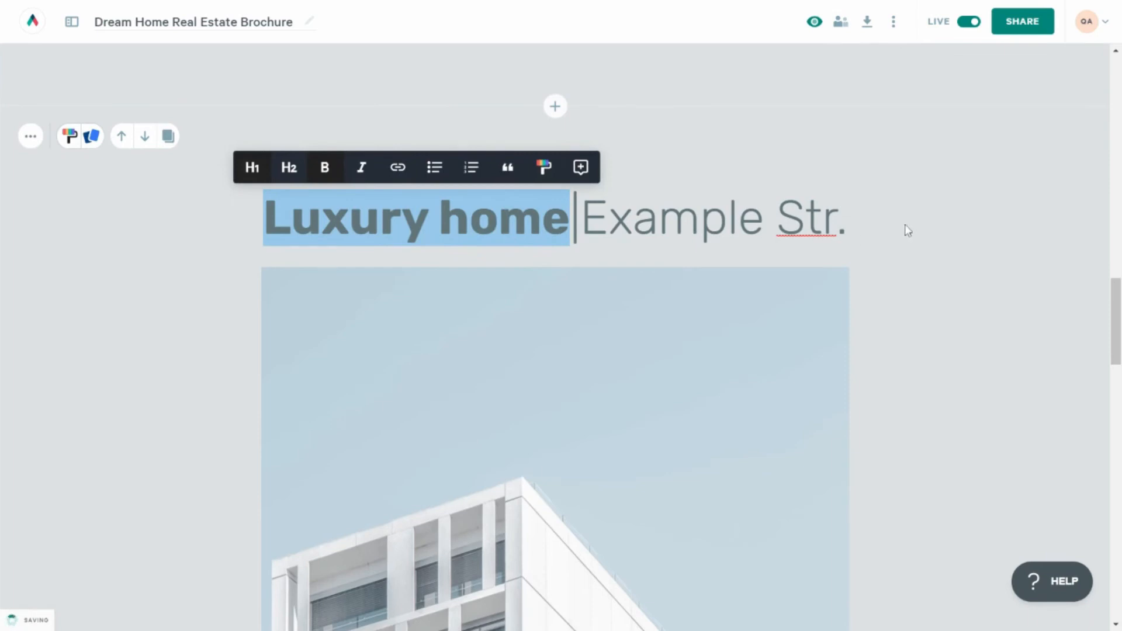
Insert a two-column layout on a new line directly under the "Luxury home|Example Str." heading.
click(896, 225)
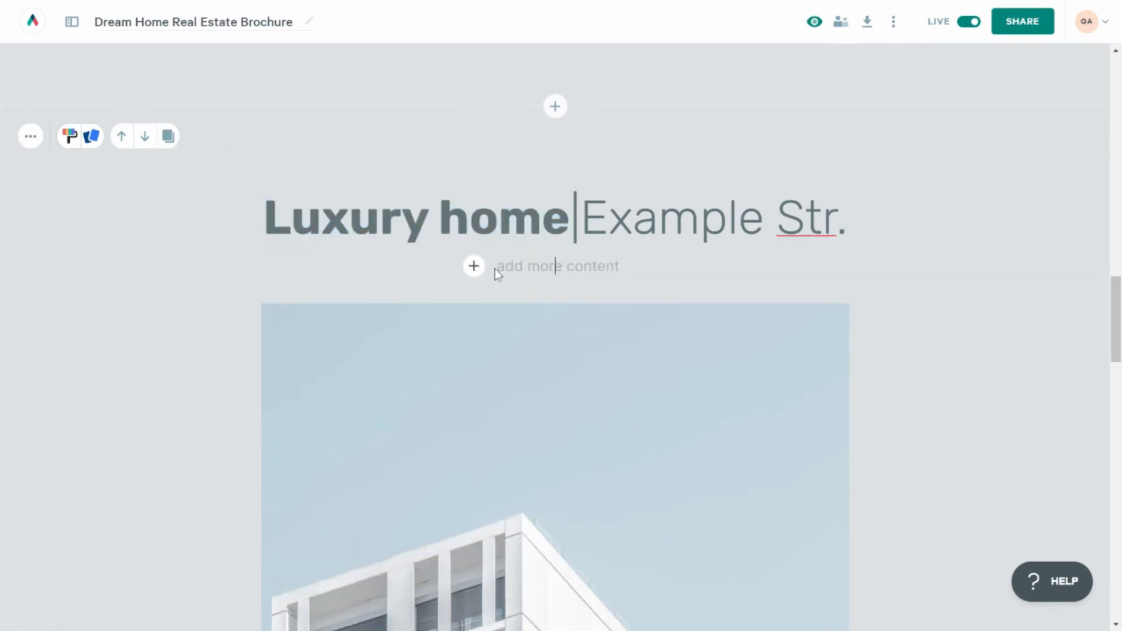
click(474, 266)
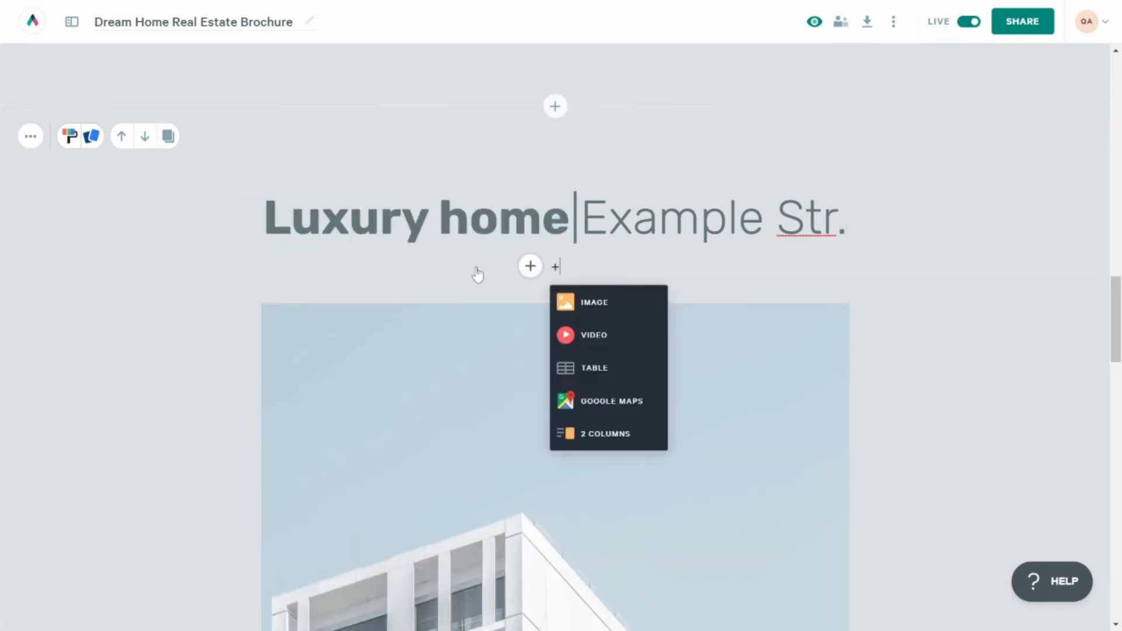
click(587, 443)
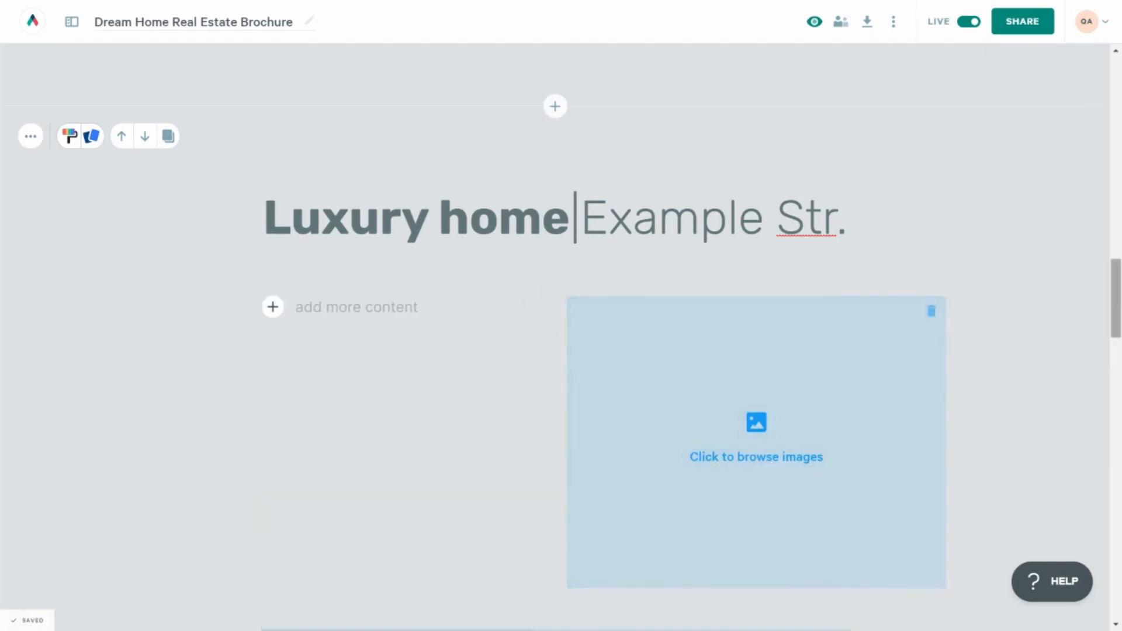
Move the white building photo into the first column of the layout under the "Luxury home" heading.
scroll(731, 371, down, 9)
click(565, 346)
key(Delete)
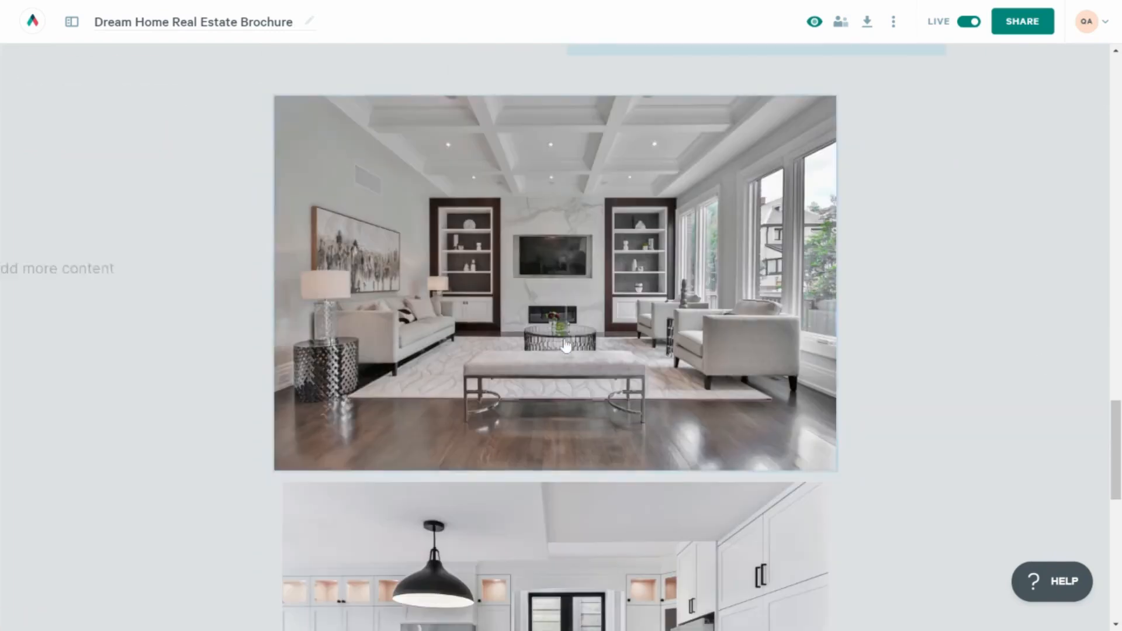
scroll(1119, 473, up, 7)
click(406, 336)
key(ctrl+v)
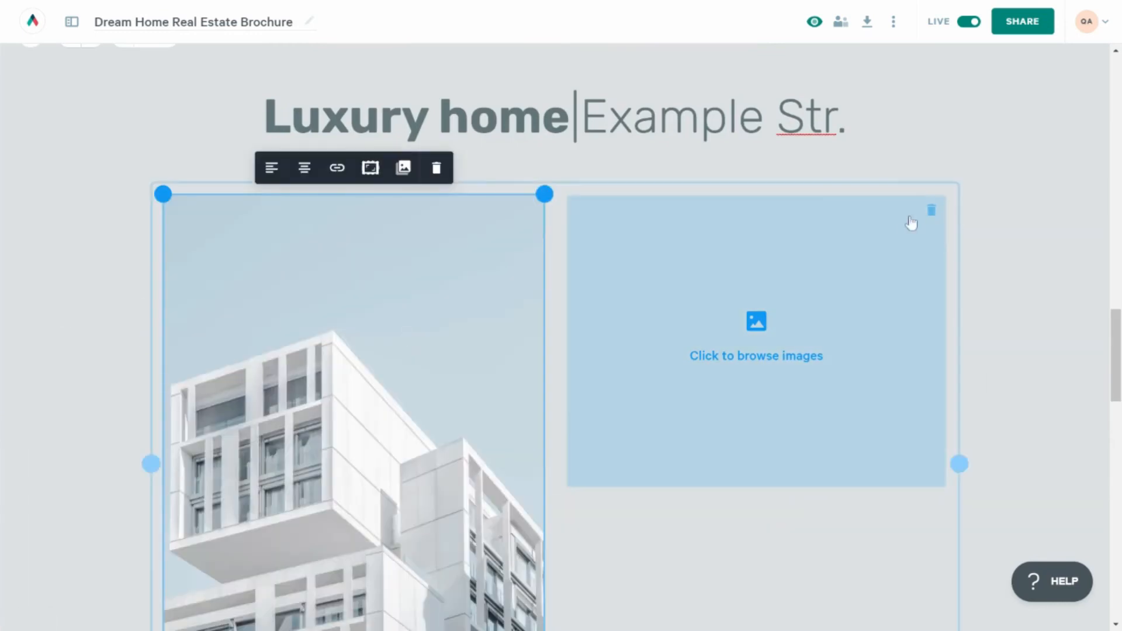
Remove the image placeholder from the second column and move the kitchen and living room photos into it, kitchen above living room.
click(930, 211)
scroll(930, 210, down, 6)
click(812, 209)
mouse_move(1116, 460)
mouse_down()
mouse_move(1116, 415)
mouse_move(1116, 478)
mouse_move(1117, 391)
mouse_move(1116, 474)
mouse_up()
key(ctrl+v)
click(585, 420)
key(ctrl+x)
click(715, 282)
key(ctrl+v)
Enlarge the living room and kitchen photos to the column's full width and shrink the building photo slightly to align their lower edges.
click(851, 418)
drag(943, 494, 957, 507)
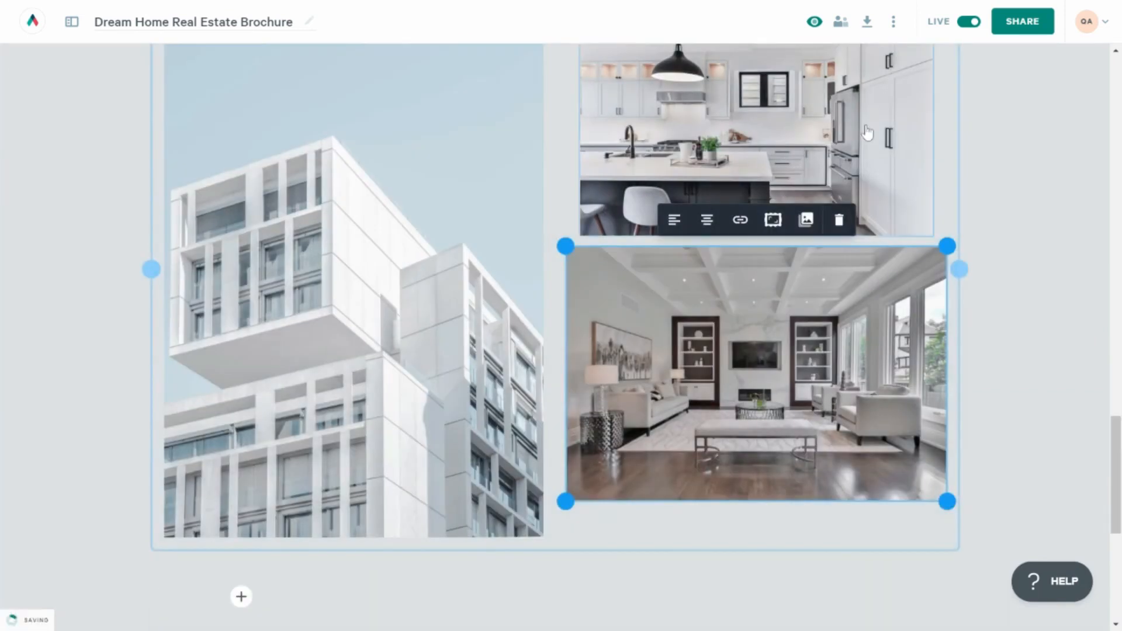
click(882, 161)
drag(932, 236, 949, 253)
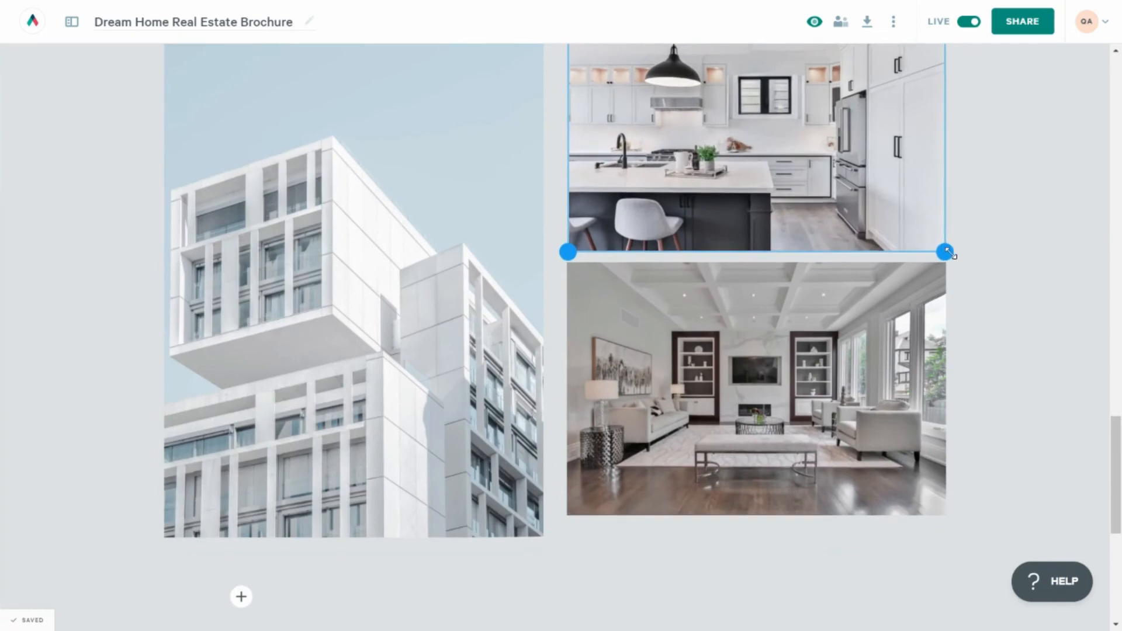
click(867, 453)
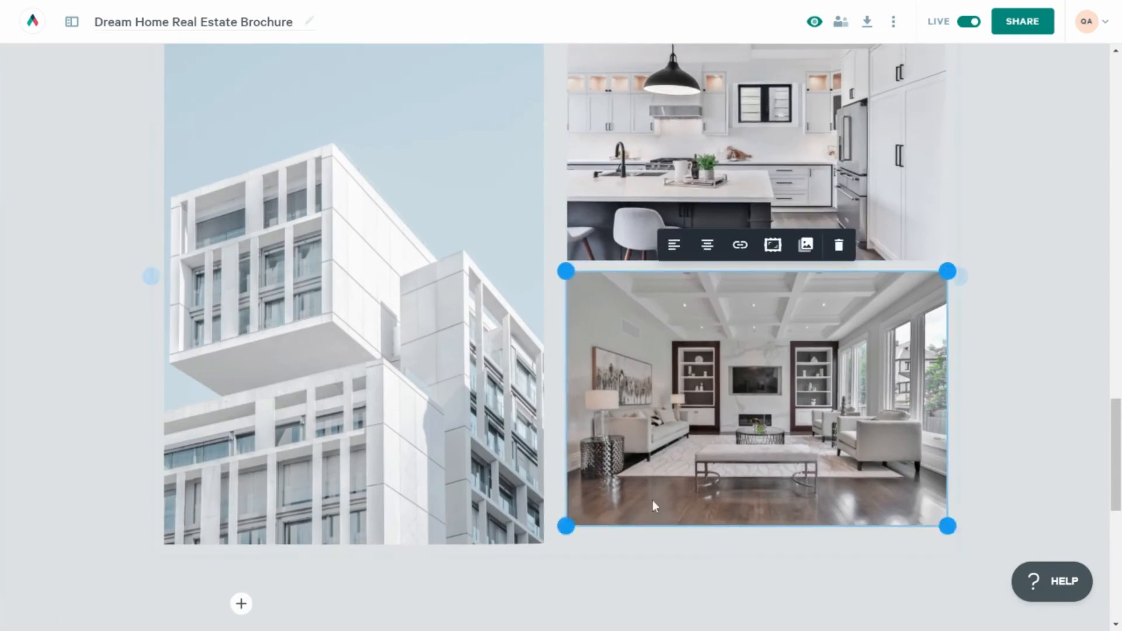
click(544, 544)
drag(543, 544, 538, 528)
click(760, 438)
Insert a table under the "Contact Us" heading and give it three columns and two rows.
drag(1118, 461, 1120, 558)
click(1028, 432)
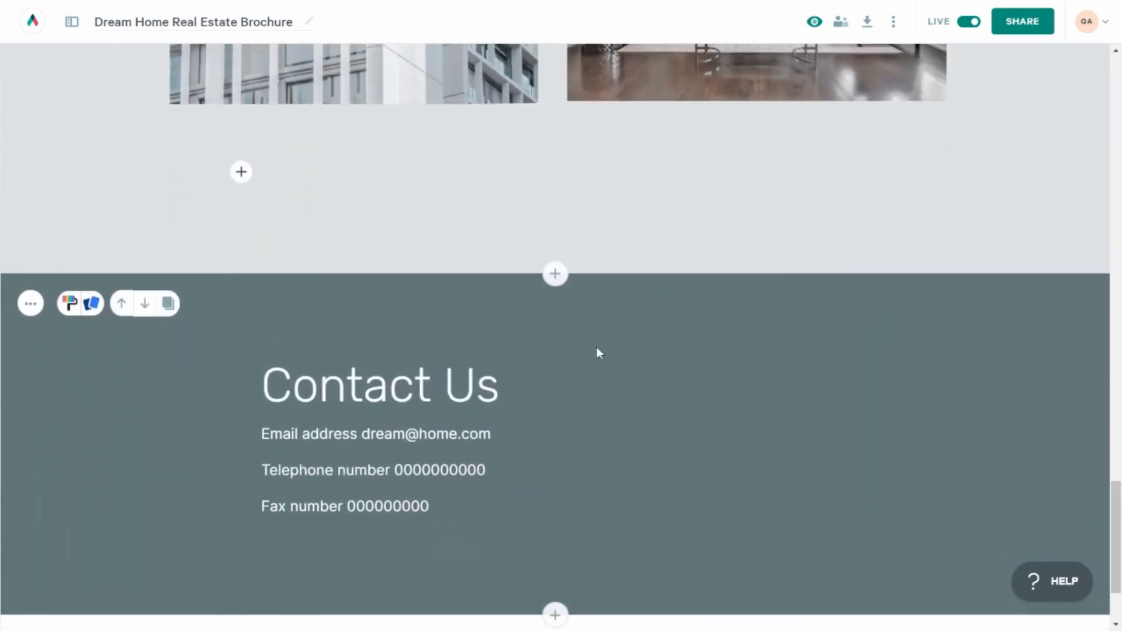
key(space)
click(535, 385)
key(Return)
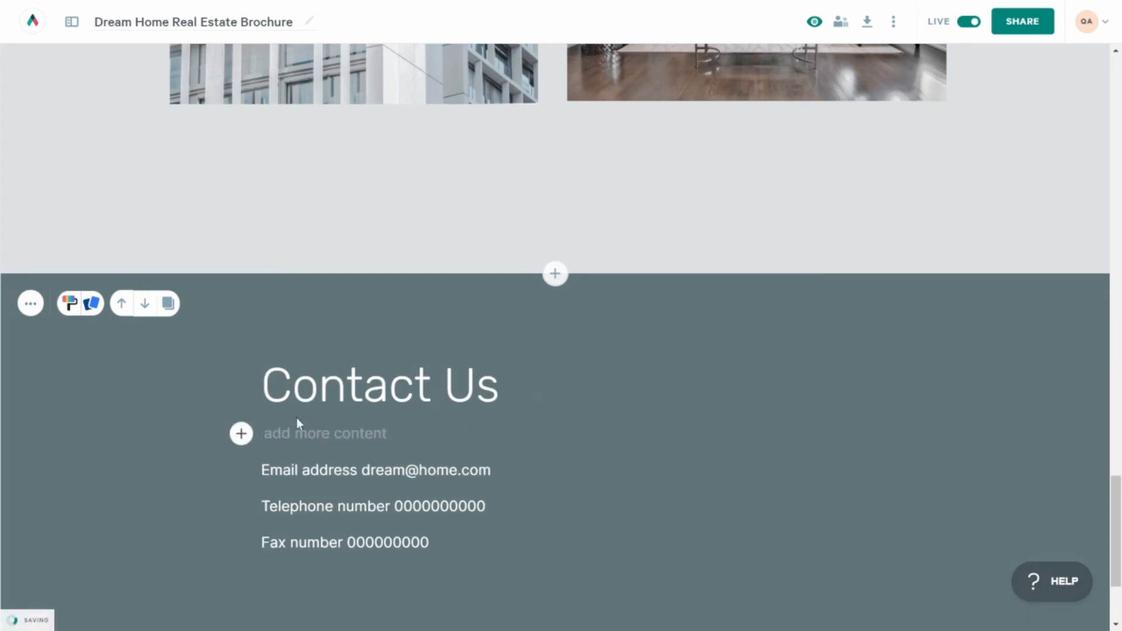
click(237, 437)
click(321, 537)
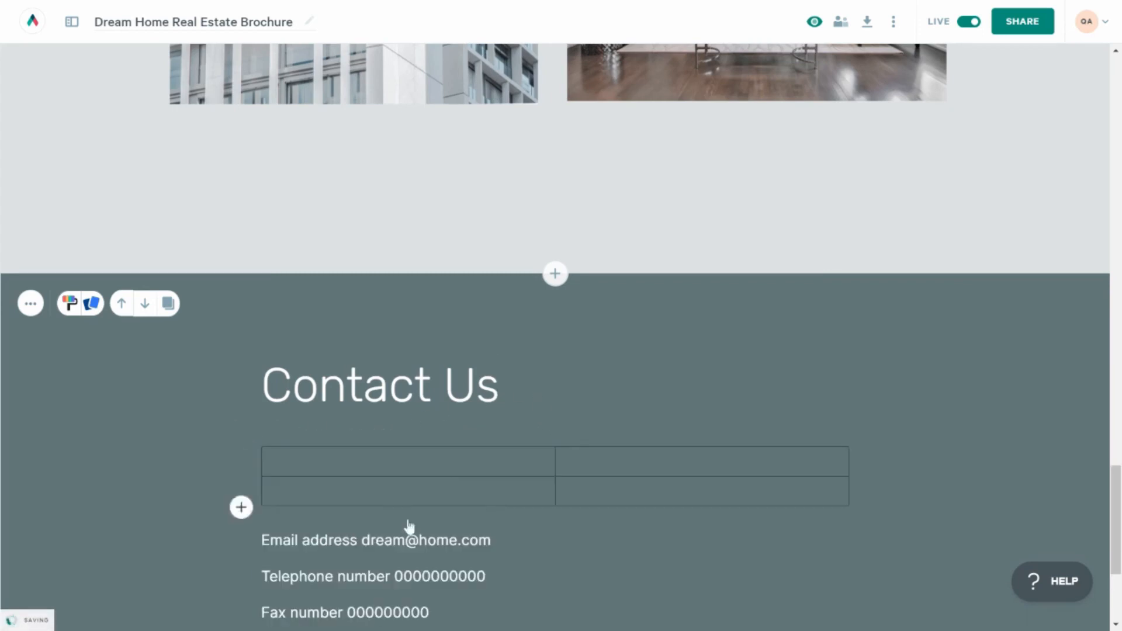
click(554, 434)
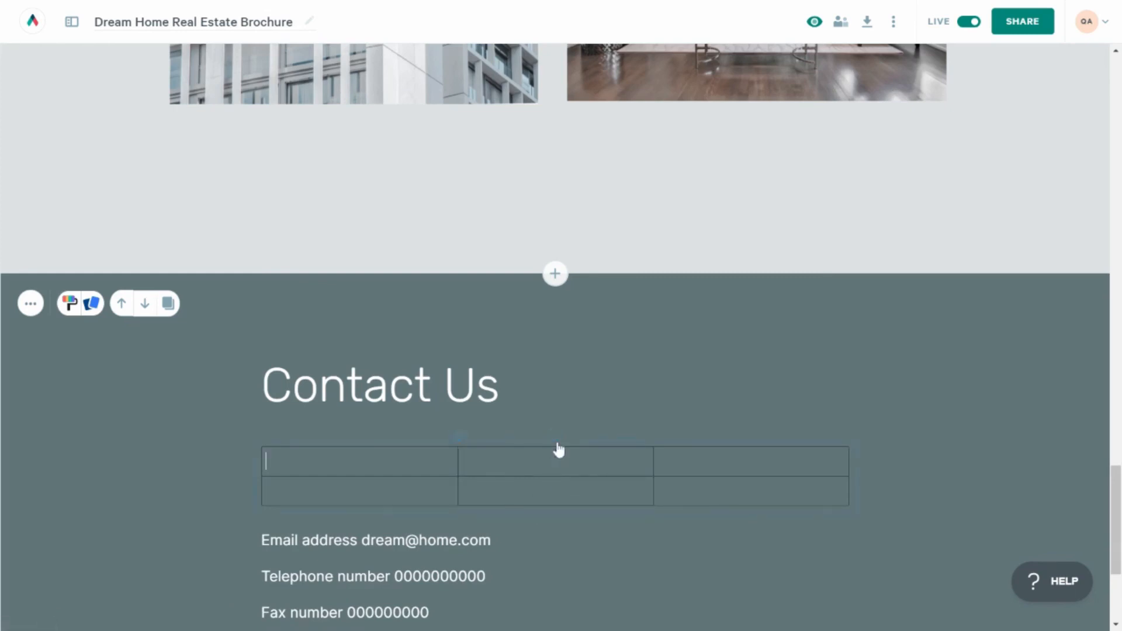
Move the email, telephone and fax details into the table, with the labels in the first row and their values in the second.
drag(356, 539, 261, 539)
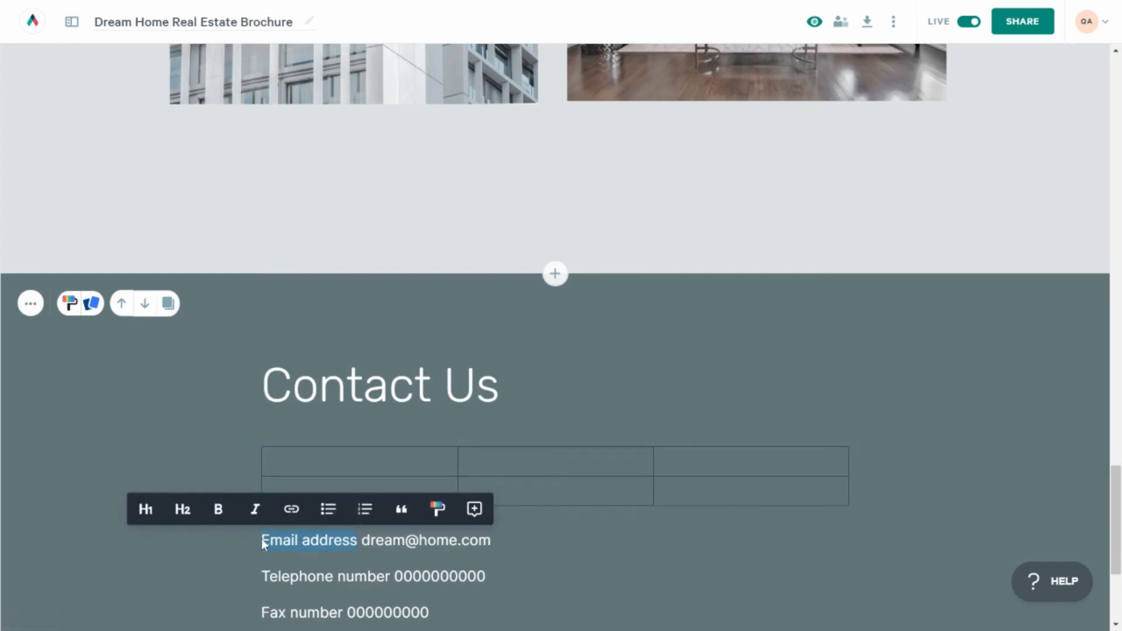
key(ctrl+x)
click(339, 467)
key(ctrl+x)
click(327, 491)
key(ctrl+v)
drag(391, 578, 265, 577)
key(ctrl+x)
click(520, 463)
key(ctrl+v)
Narrow the contact table's email column slightly and widen its telephone column.
mouse_move(458, 491)
mouse_down()
mouse_move(435, 491)
mouse_move(452, 491)
mouse_up()
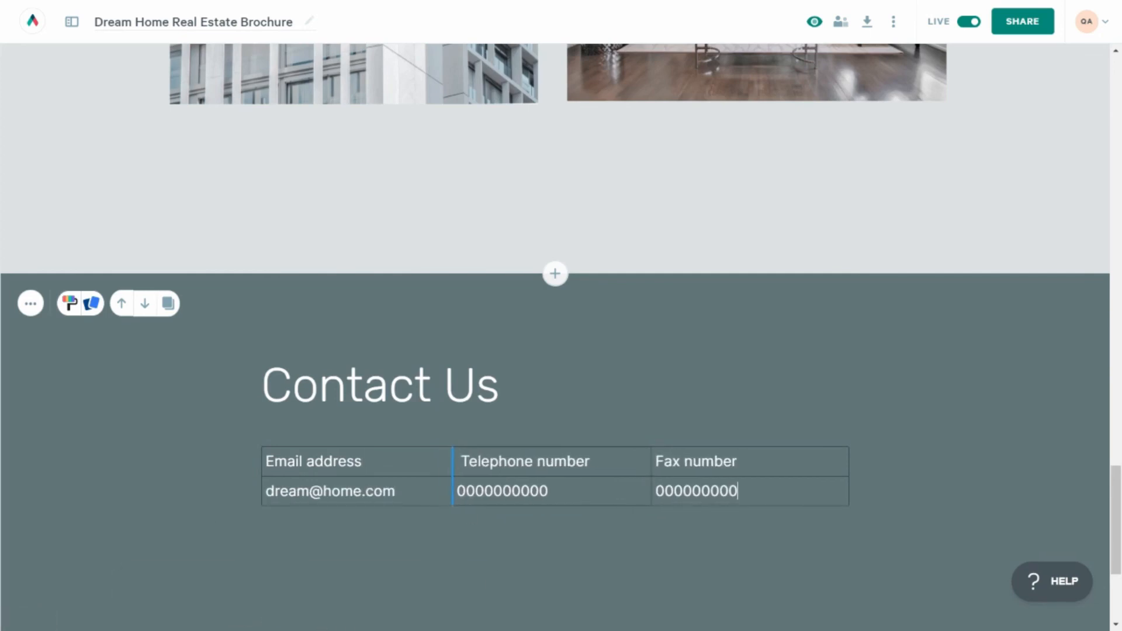
click(738, 491)
drag(650, 491, 668, 491)
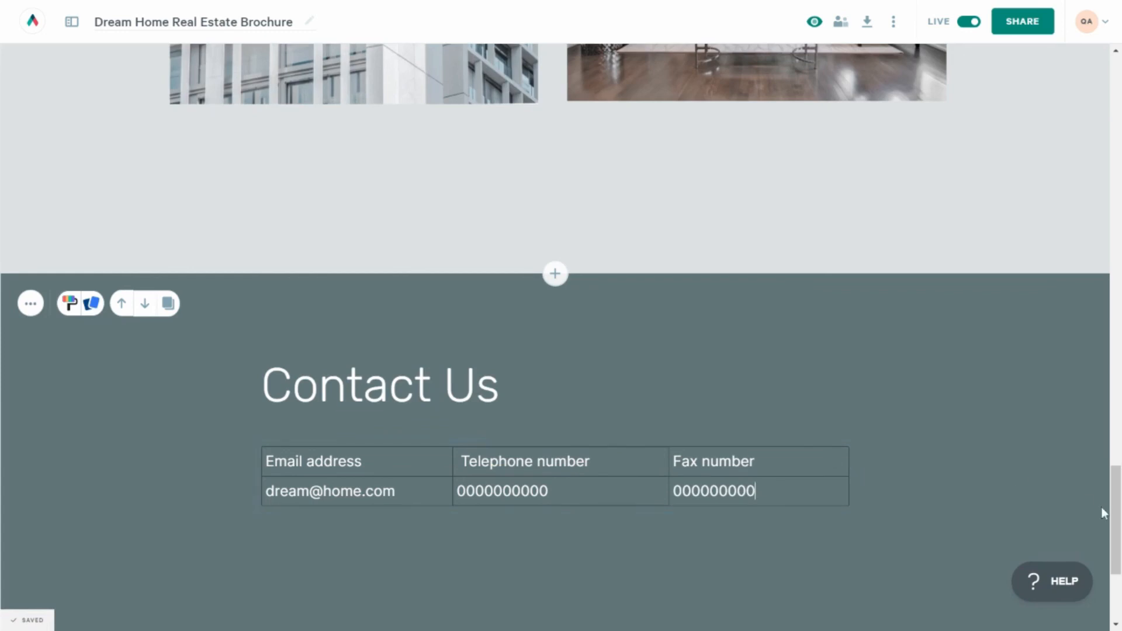
Hide the contact table's borders by adjusting the border transparency in its table style.
scroll(516, 386, down, 2)
click(516, 386)
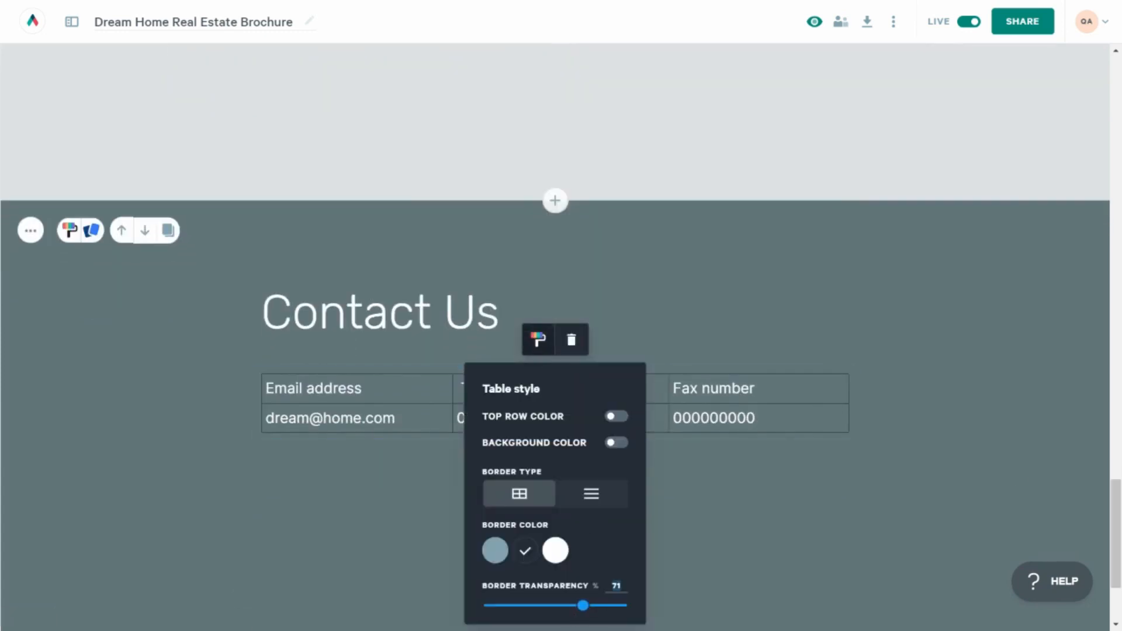
click(1012, 518)
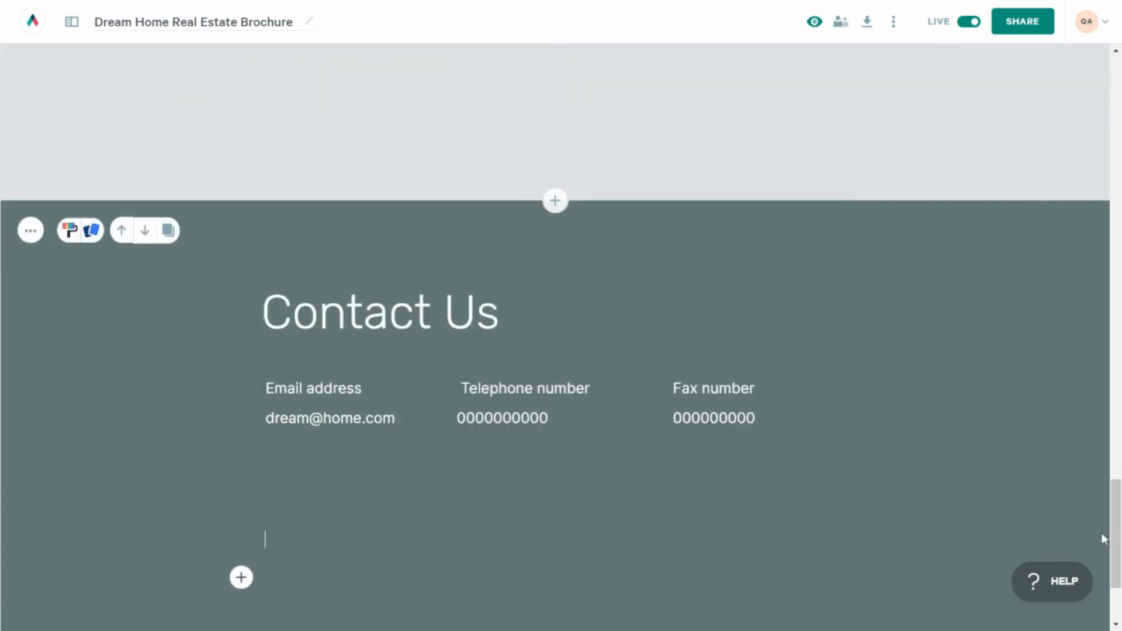
scroll(1114, 533, up, 2)
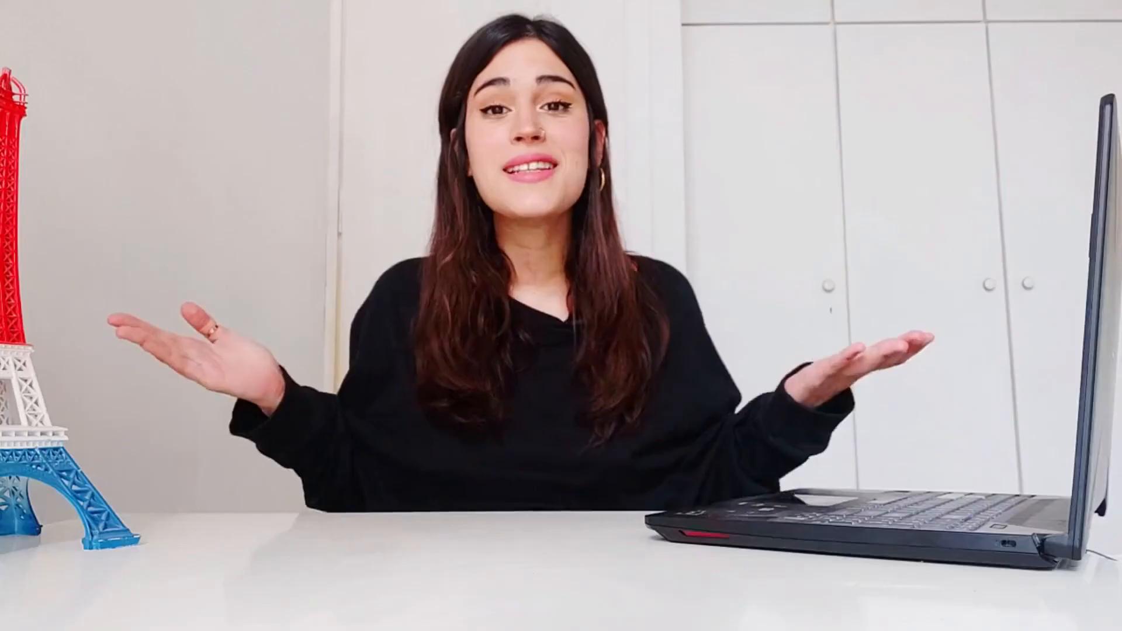